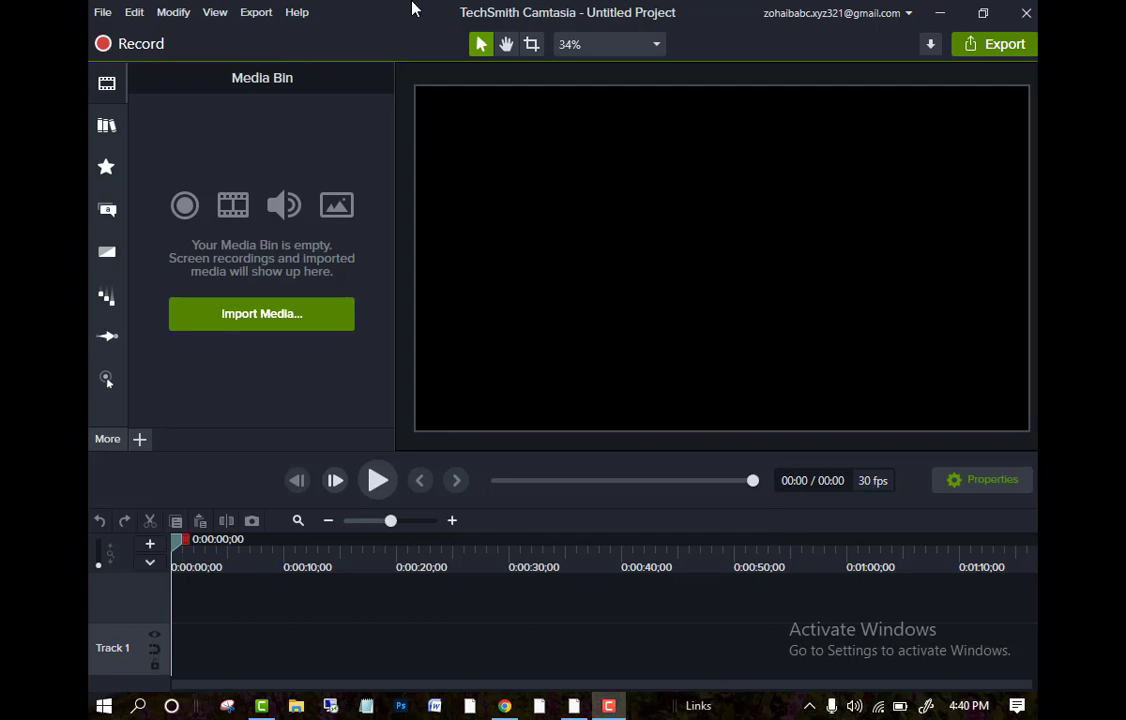
# Step: Import 'jhgn ransomware file decrypt data file recover.mp4' from D:\minecraft\shopify youtube 1\jhgn into the Media Bin
pyautogui.click(268, 326)
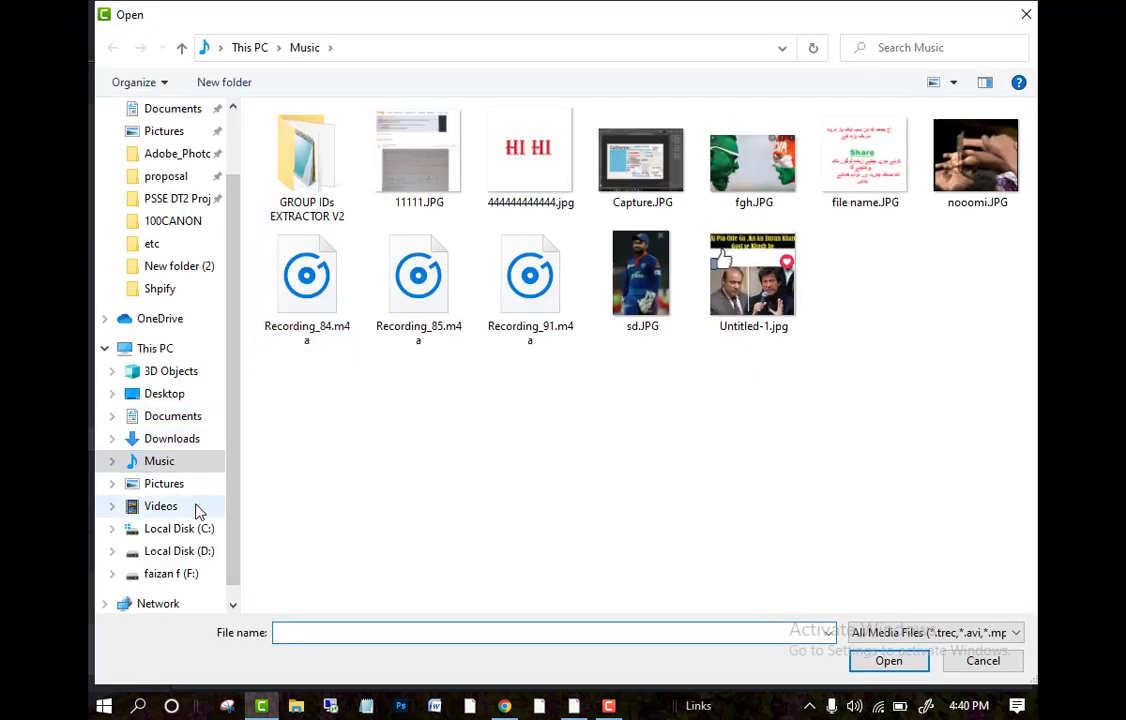
pyautogui.click(186, 442)
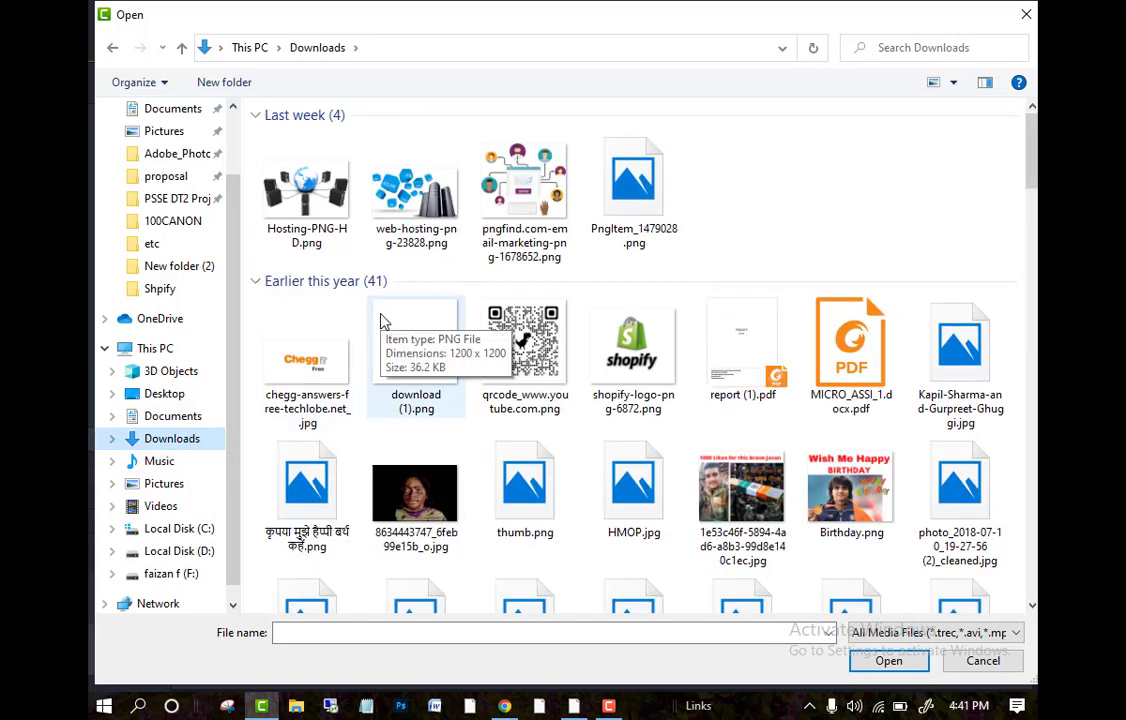
pyautogui.scroll(-10, 370, 360)
pyautogui.click(150, 551)
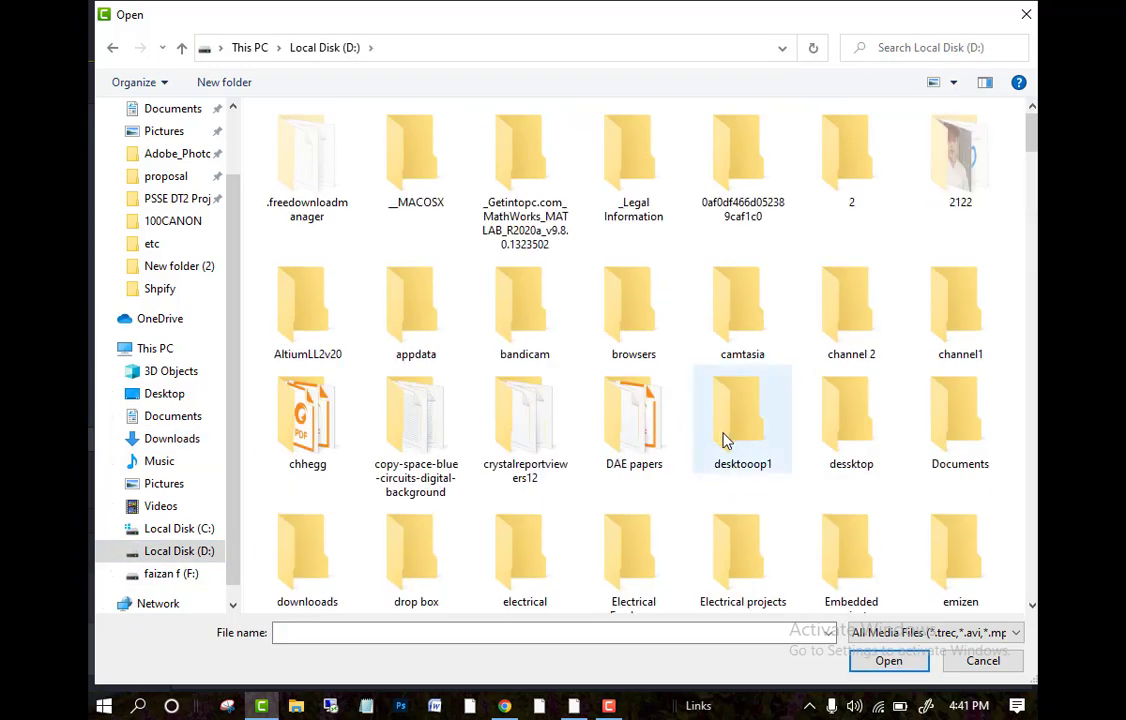
pyautogui.scroll(-8, 727, 441)
pyautogui.doubleClick(661, 354)
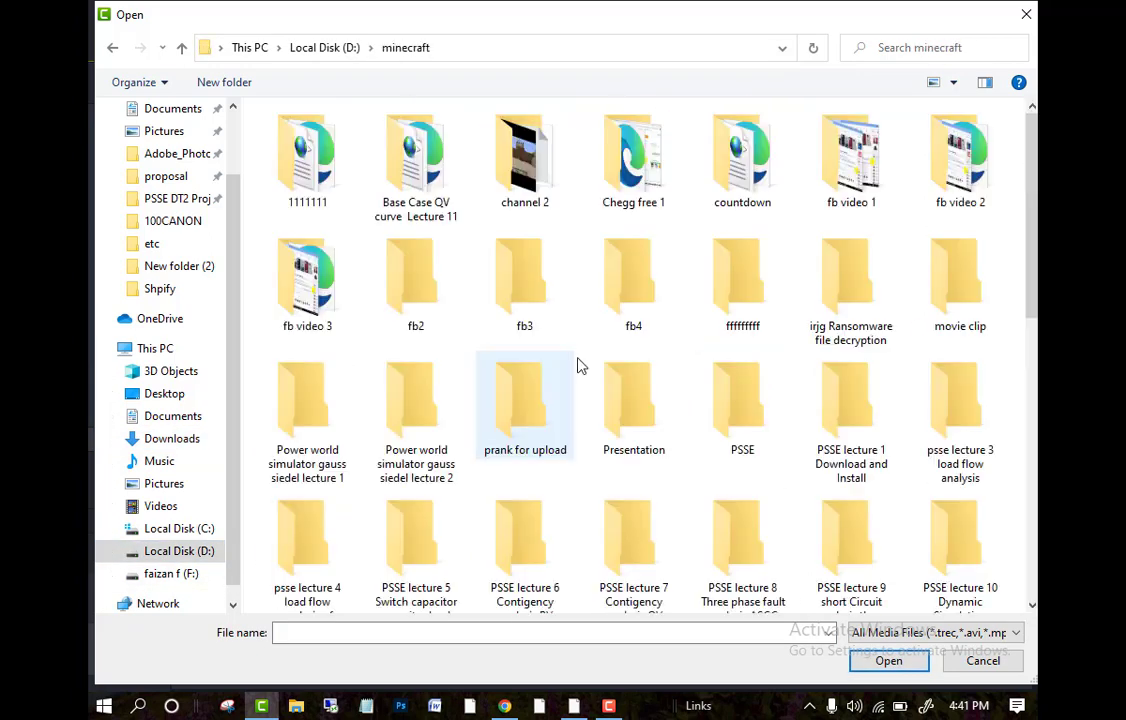
pyautogui.scroll(-3, 563, 369)
pyautogui.doubleClick(470, 350)
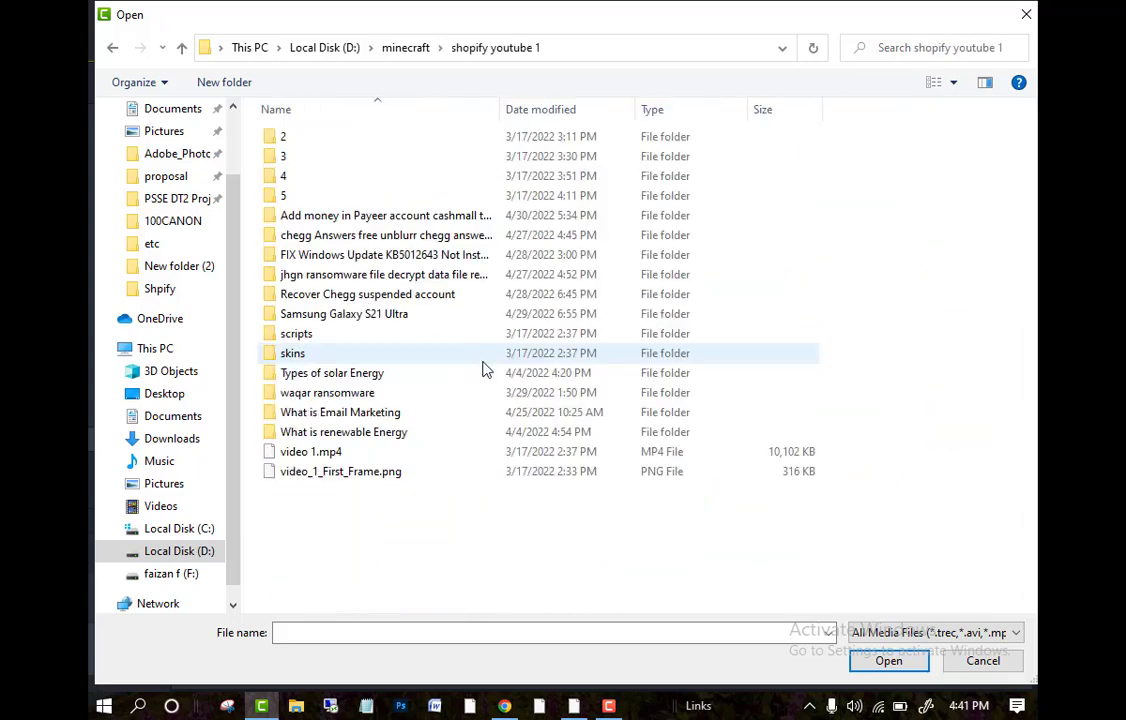
pyautogui.click(392, 280)
pyautogui.doubleClick(392, 280)
pyautogui.doubleClick(438, 181)
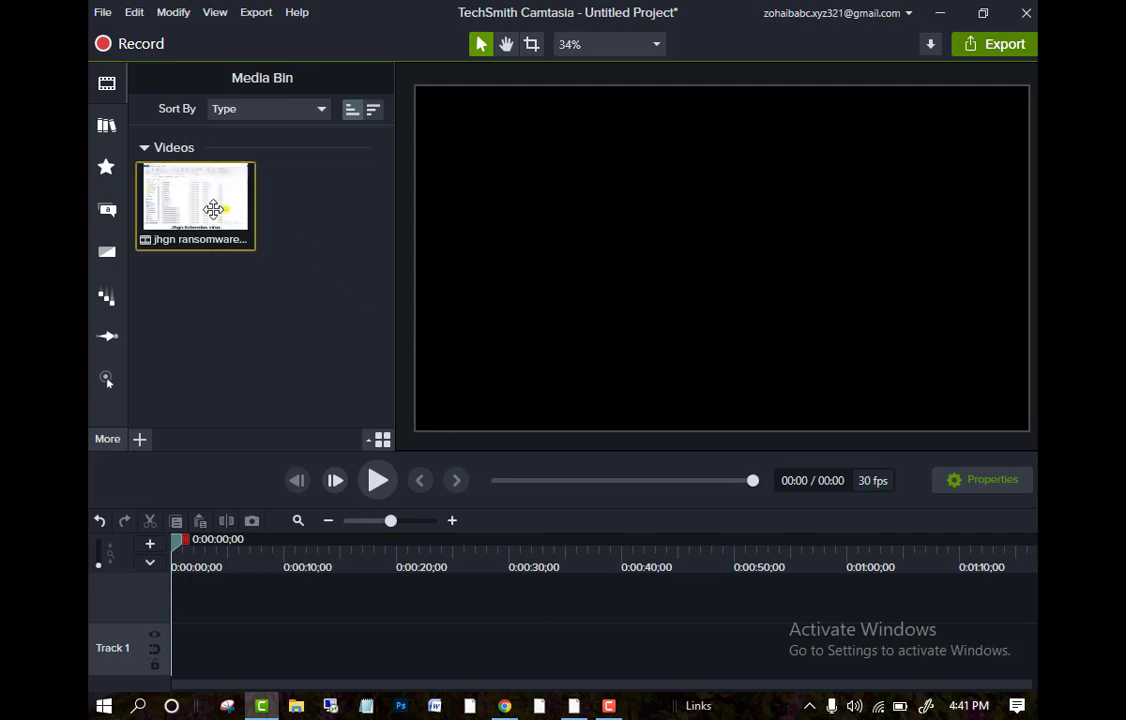
# Step: Drag the jhgn ransomware video from the Media Bin onto Track 1 at 0:00
pyautogui.click(213, 201)
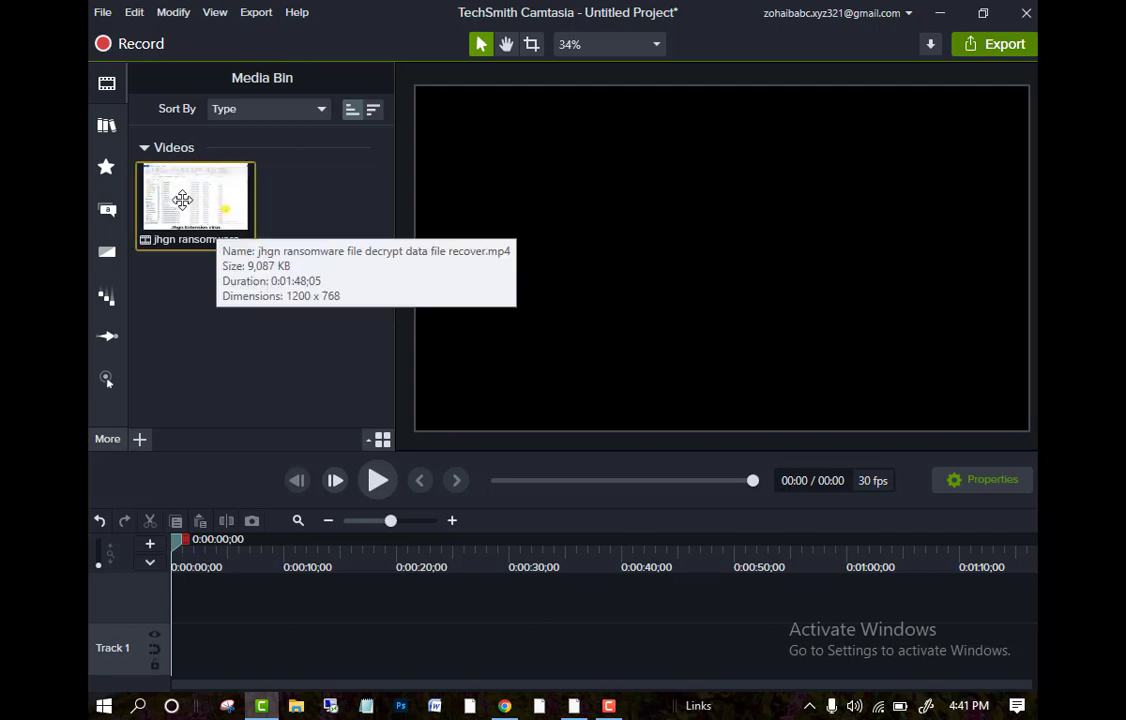
pyautogui.moveTo(181, 208); pyautogui.dragTo(168, 679)
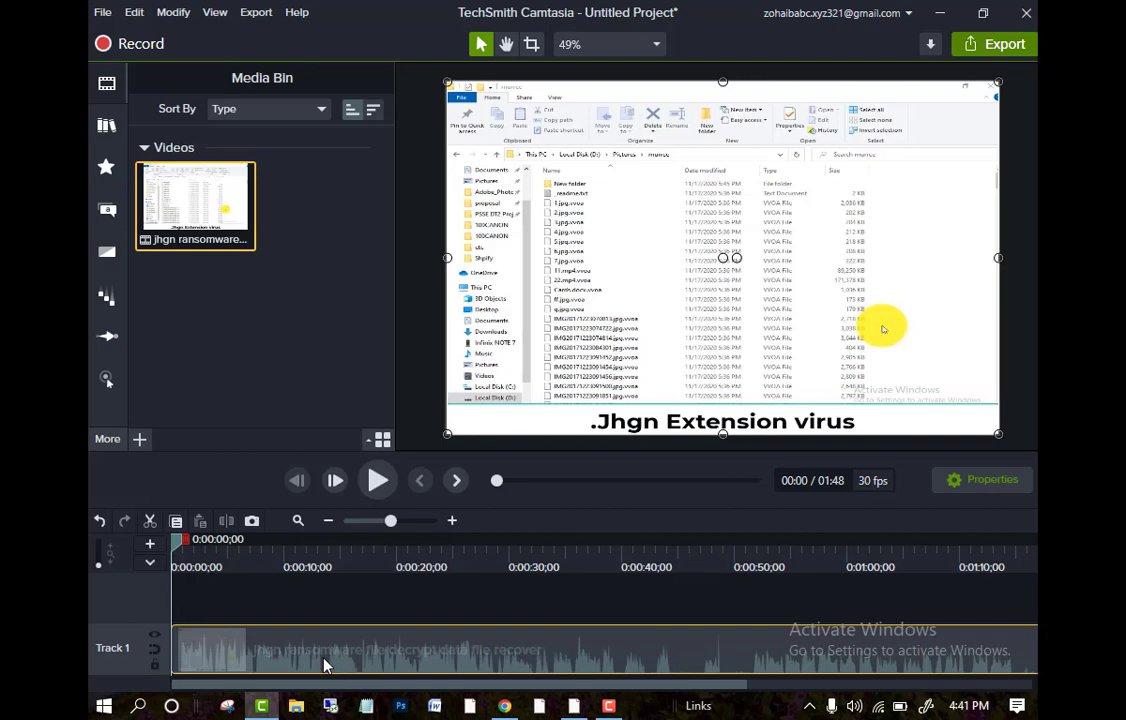
# Step: Split the Track 1 clip at 0:00:16;02 with S, then select the first piece
pyautogui.moveTo(176, 541); pyautogui.dragTo(356, 551)
pyautogui.click(354, 547)
pyautogui.moveTo(353, 544); pyautogui.dragTo(357, 551)
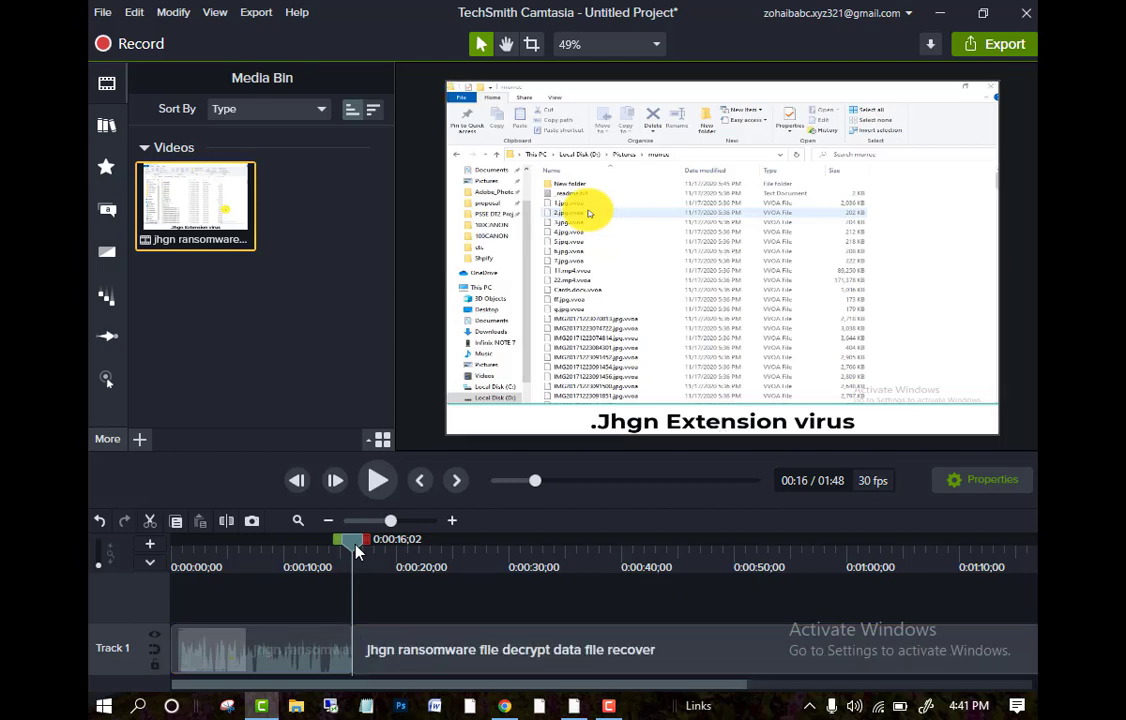
pyautogui.press('s')
pyautogui.moveTo(419, 658)
pyautogui.mouseDown()
pyautogui.moveTo(528, 658)
pyautogui.moveTo(408, 662)
pyautogui.mouseUp()
pyautogui.moveTo(357, 547); pyautogui.dragTo(345, 546)
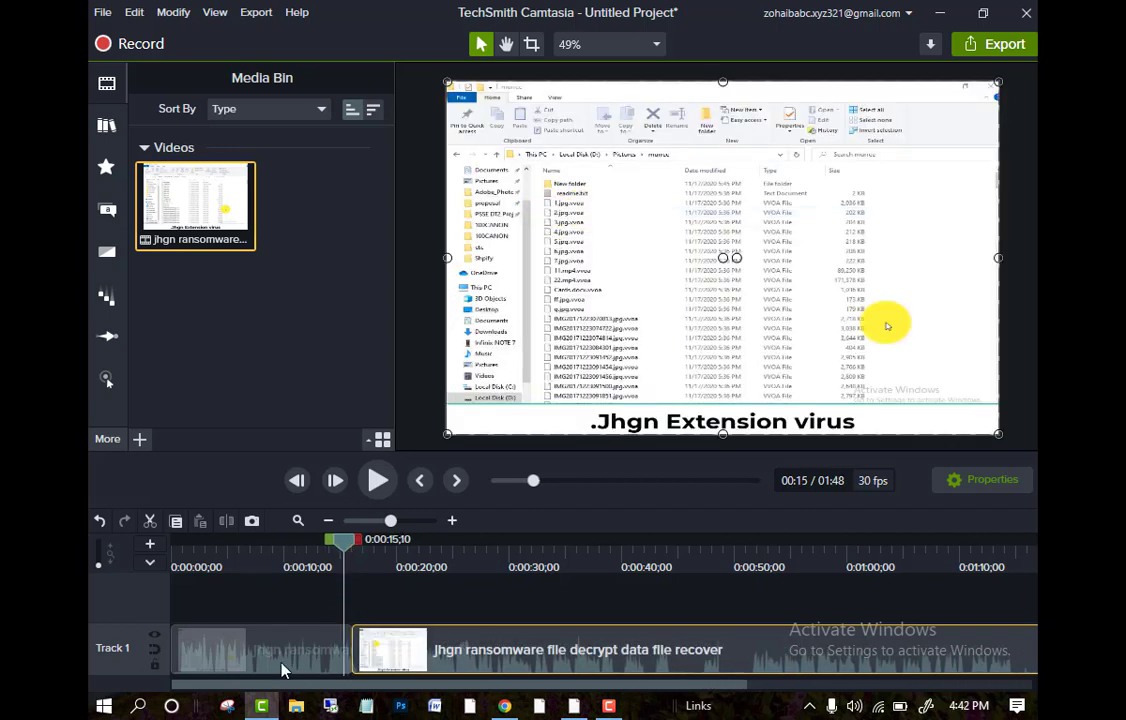
pyautogui.click(283, 668)
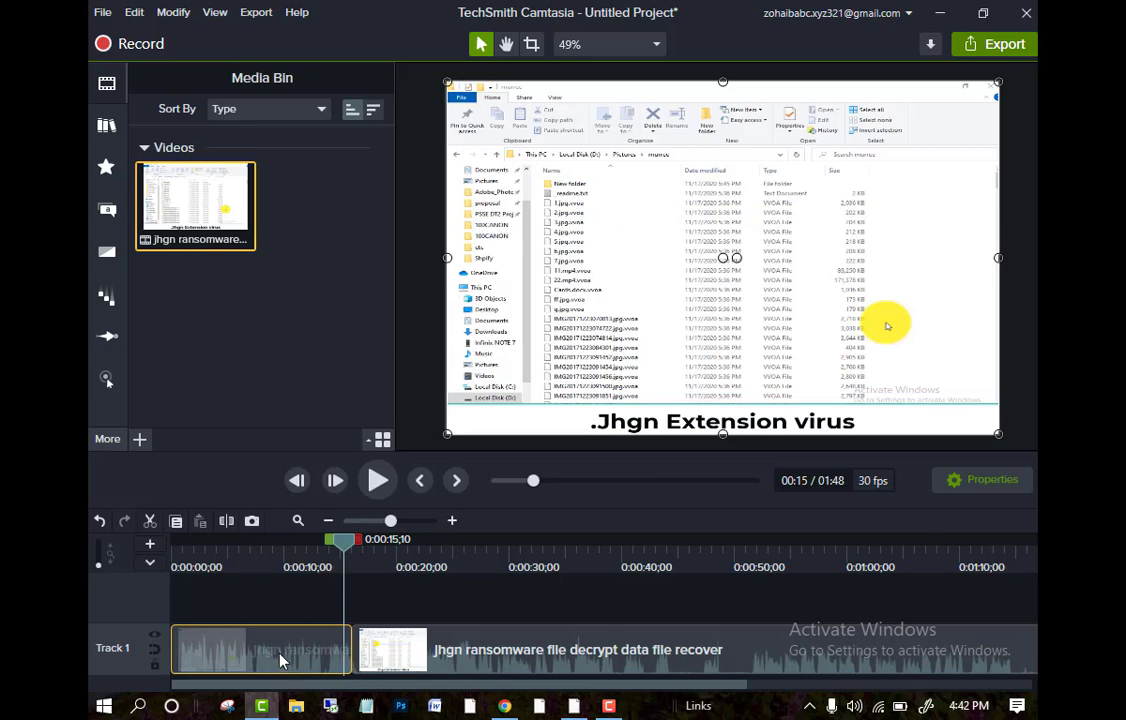
# Step: Apply Silence Audio to the first Track 1 clip
pyautogui.rightClick(282, 660)
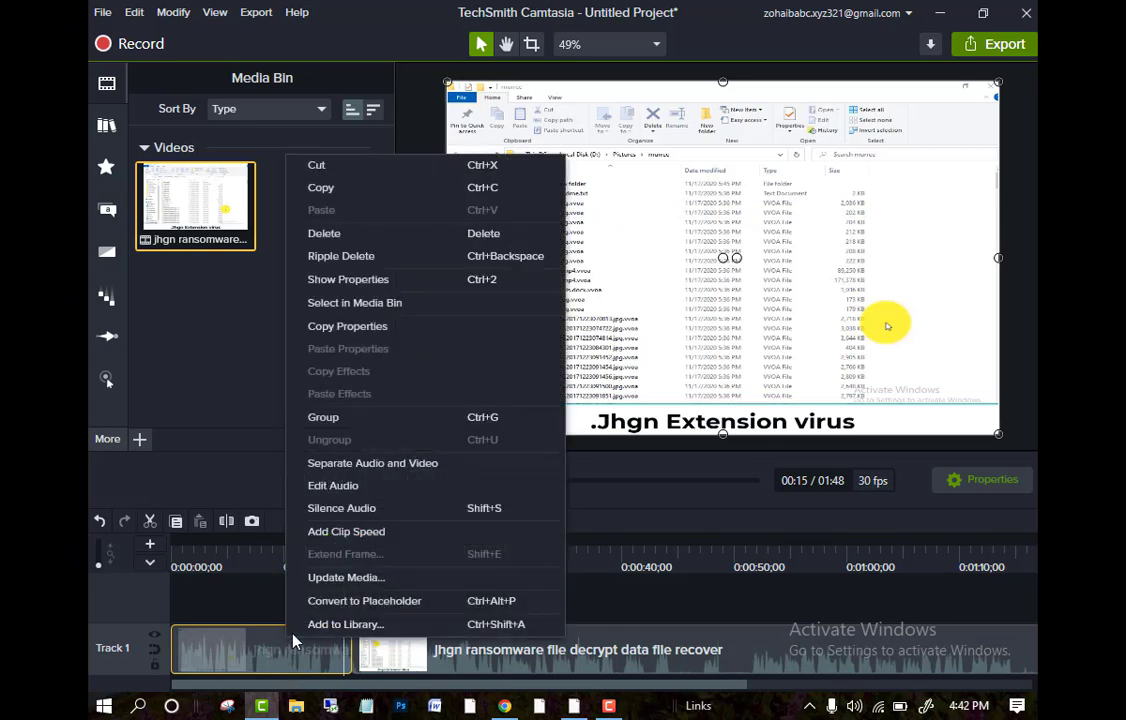
pyautogui.click(355, 512)
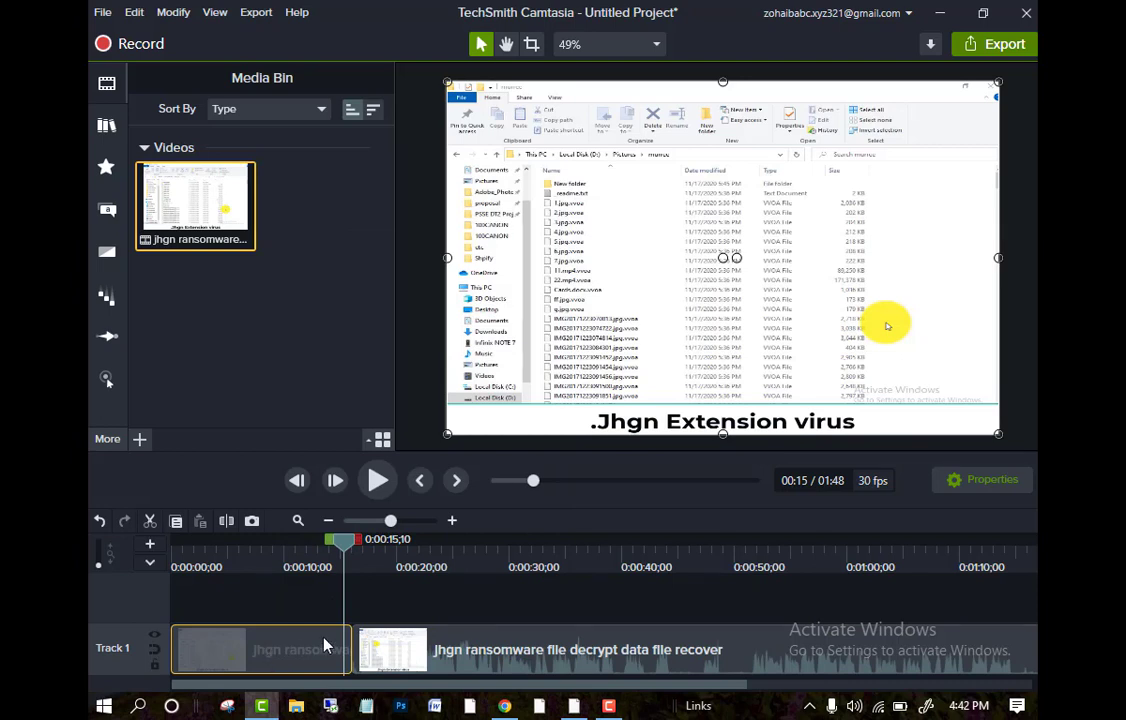
# Step: Move the second clip later to leave a gap, and give the first clip Clip Speed of about 1.35x
pyautogui.moveTo(416, 650); pyautogui.dragTo(460, 665)
pyautogui.rightClick(280, 668)
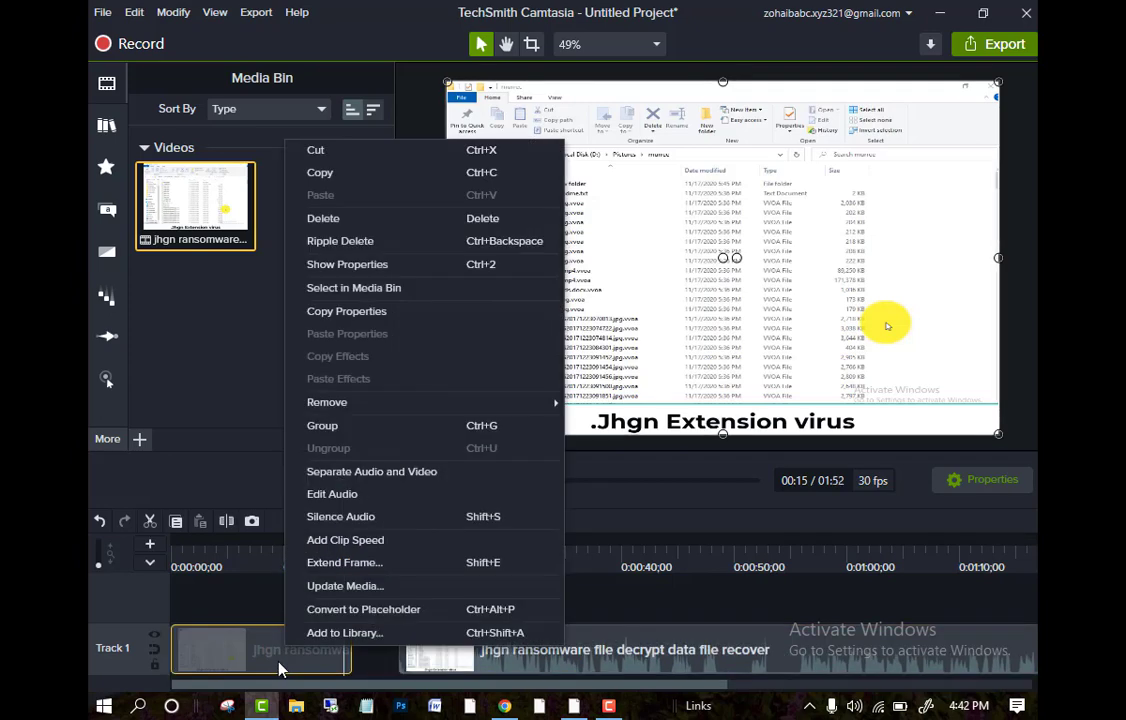
pyautogui.click(357, 543)
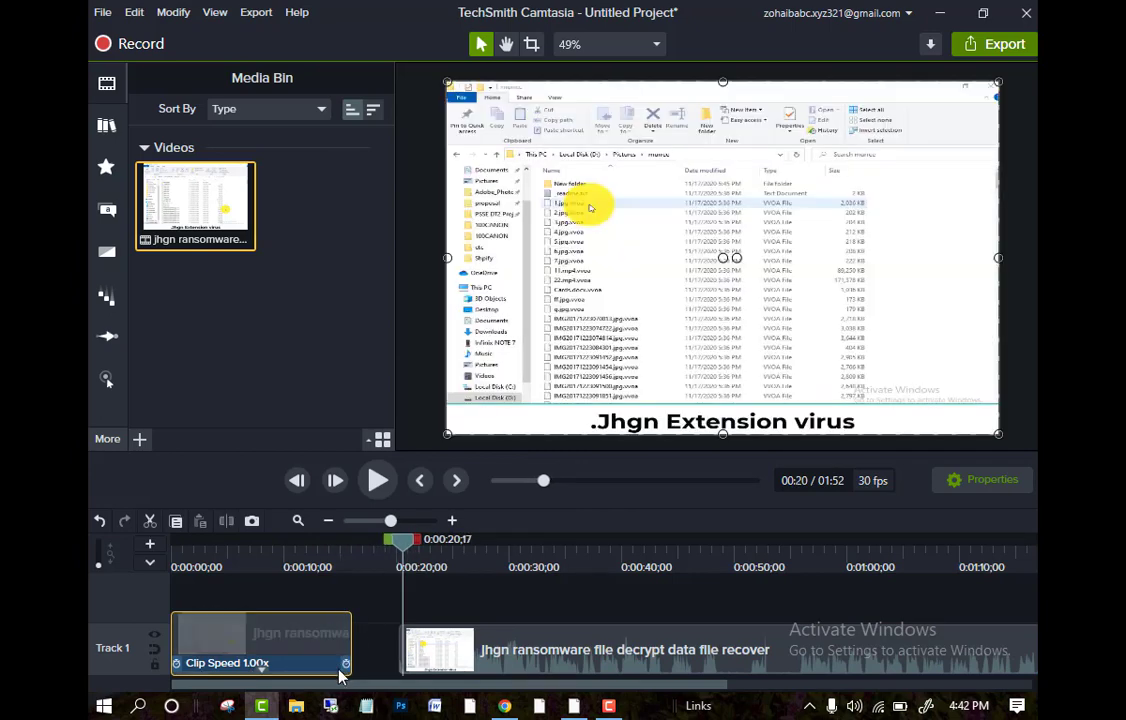
pyautogui.moveTo(347, 664); pyautogui.dragTo(270, 665)
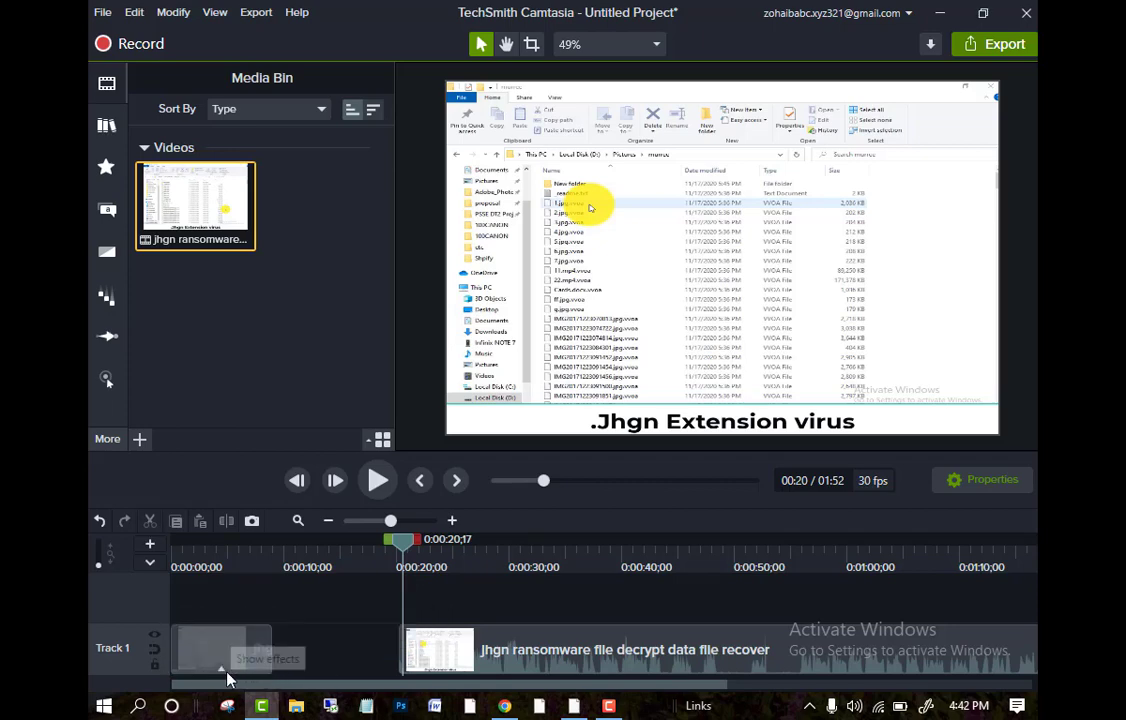
pyautogui.click(234, 656)
pyautogui.moveTo(277, 664); pyautogui.dragTo(350, 674)
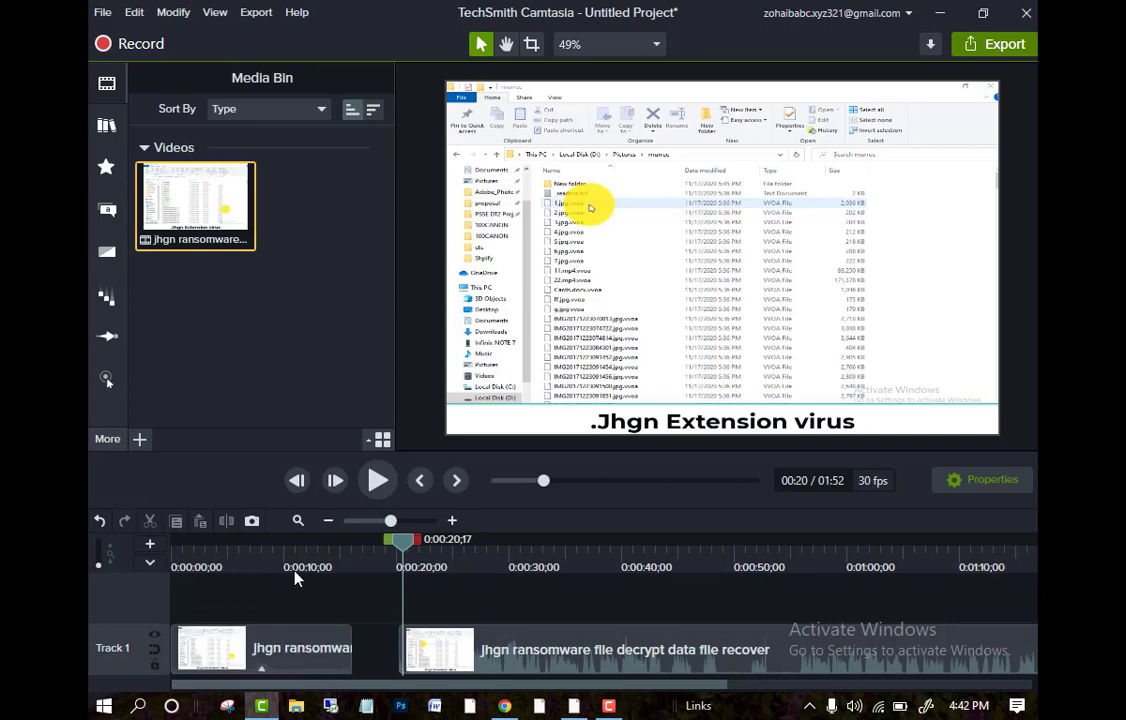
# Step: Open Cursor Effects, then More, to reach the Callouts with Basic style and no theme
pyautogui.click(107, 380)
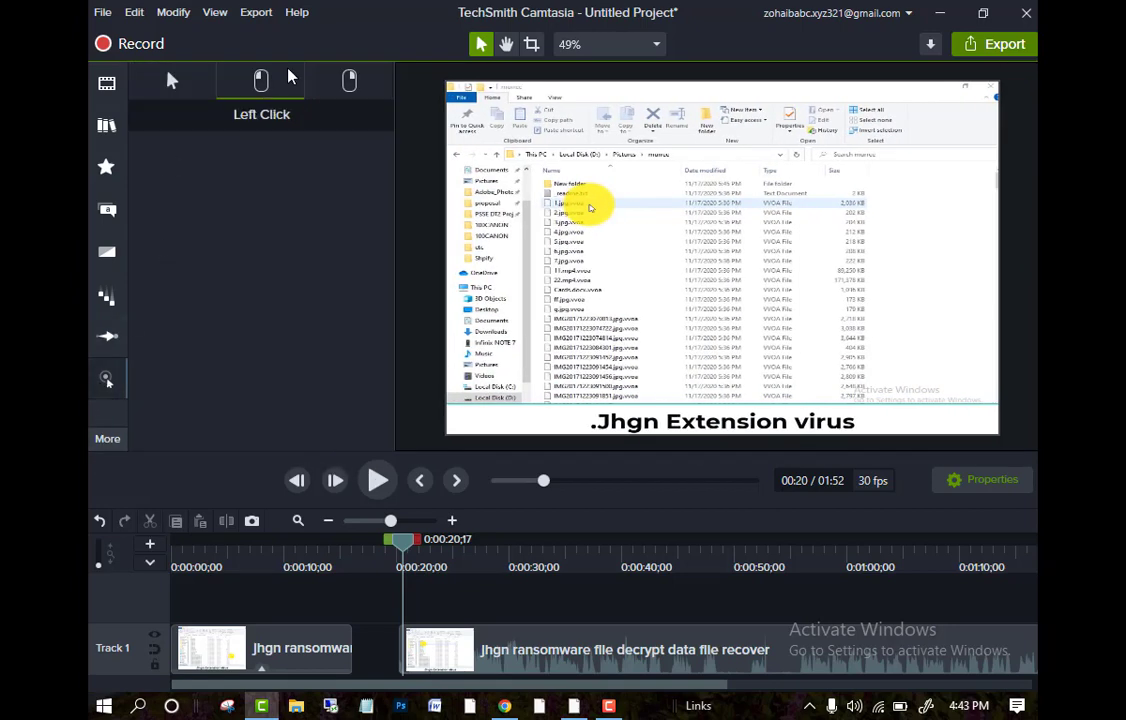
pyautogui.click(108, 436)
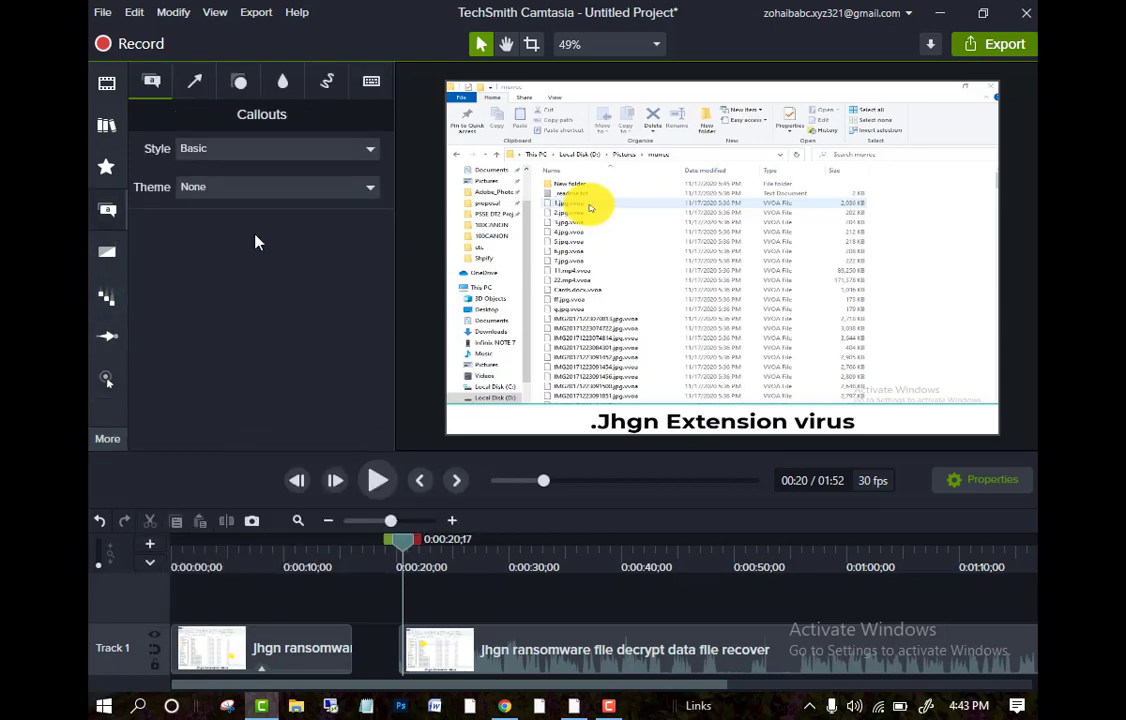
# Step: Set the callout Style to All and the Theme to Default
pyautogui.click(366, 154)
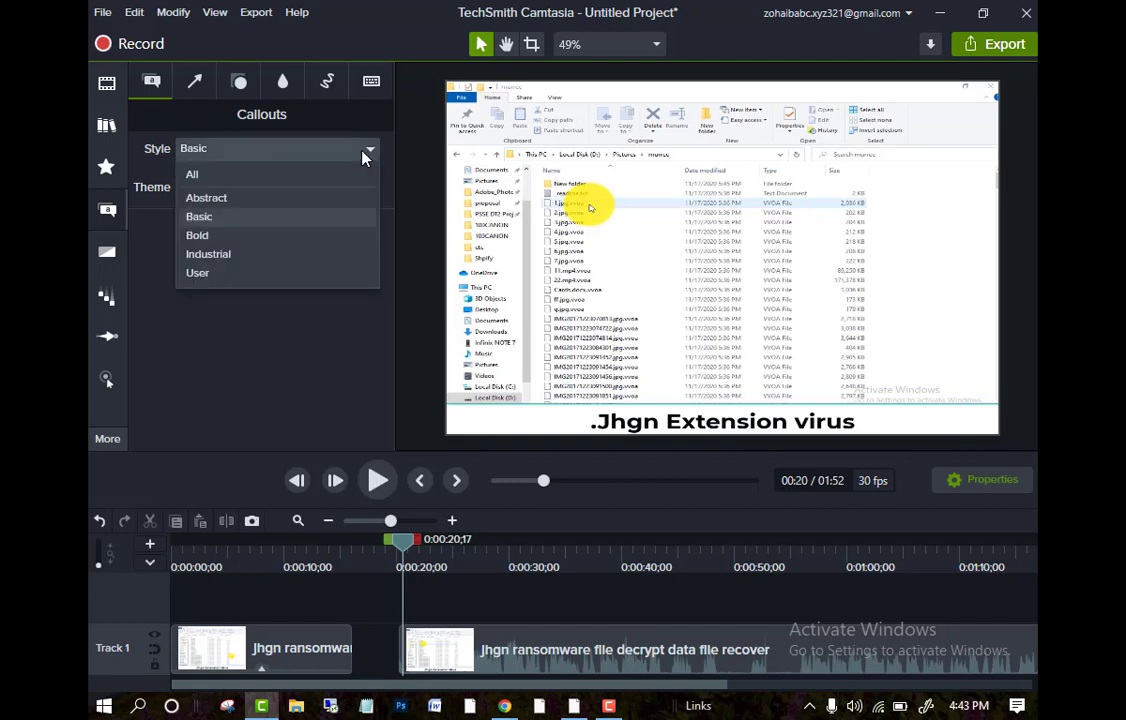
pyautogui.click(294, 176)
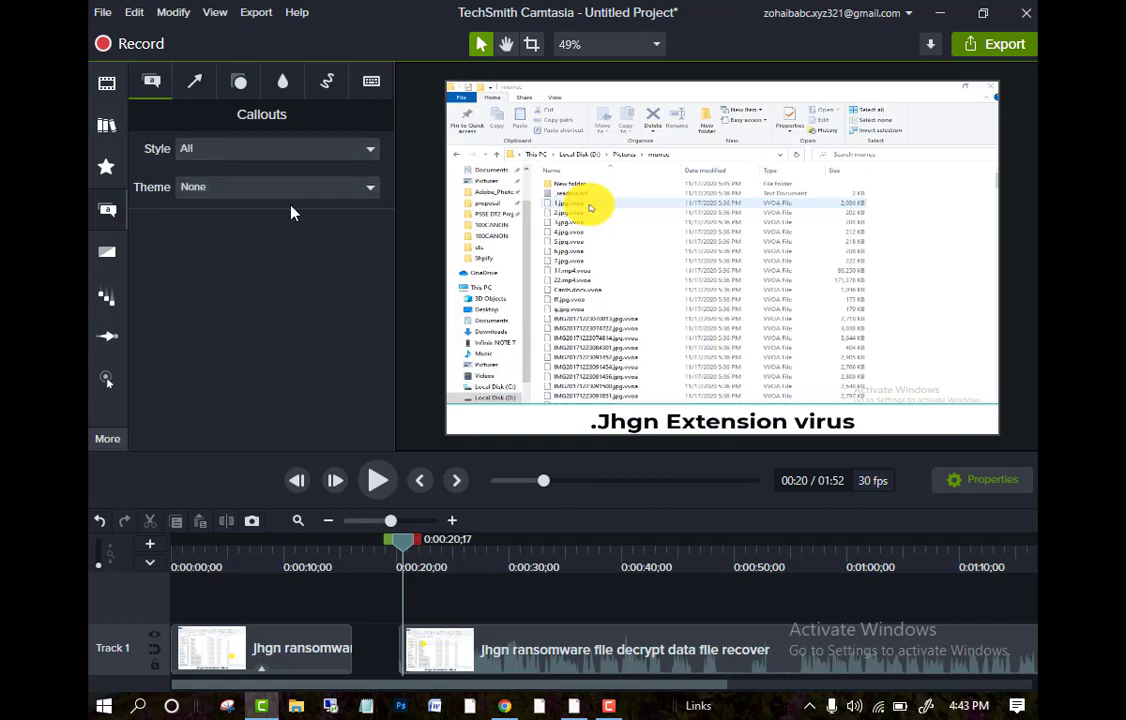
pyautogui.click(314, 190)
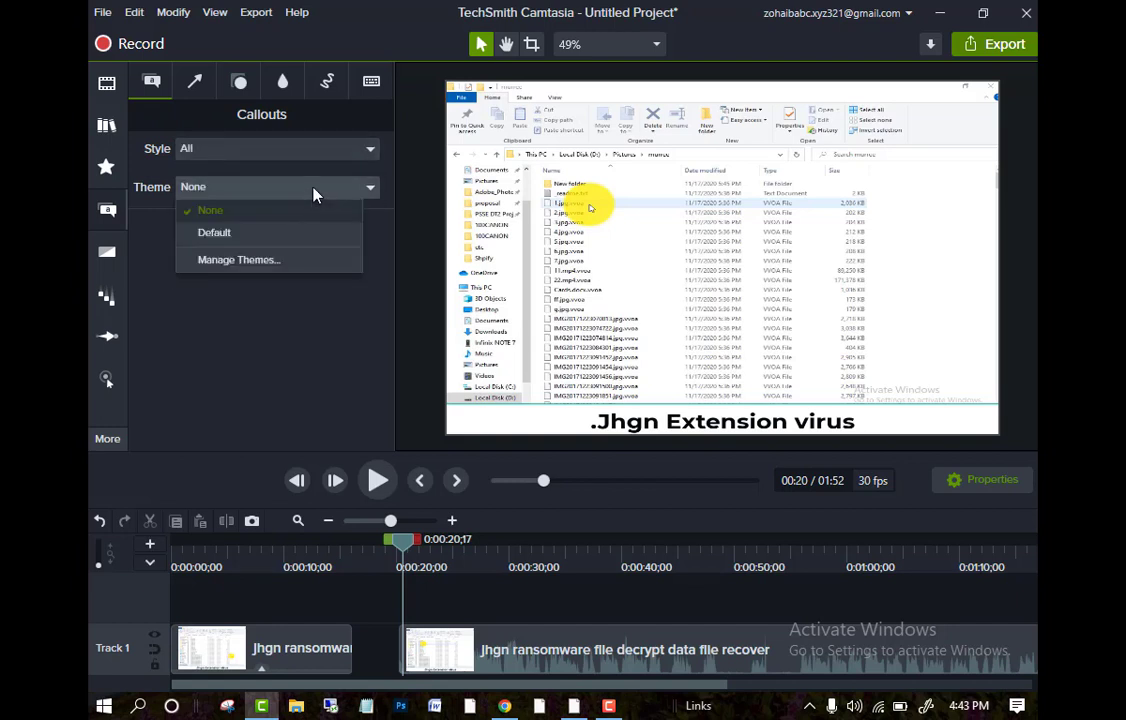
pyautogui.click(272, 240)
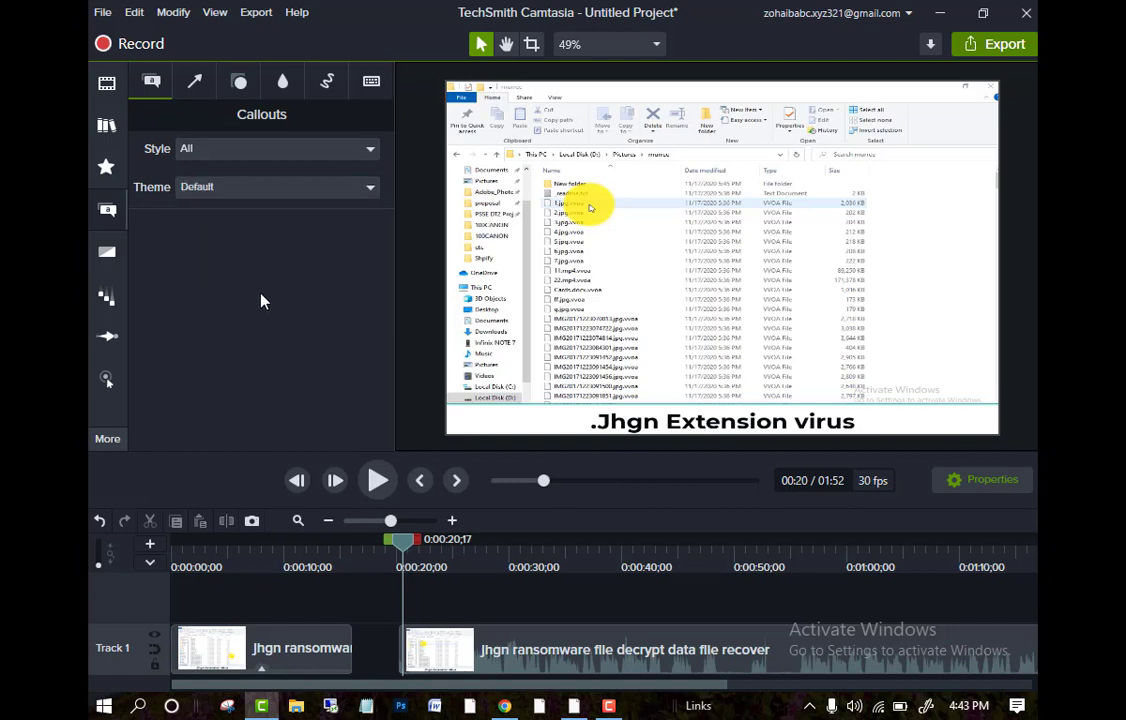
# Step: Glance at Arrows & Lines, return to Callouts, and move the playhead back to 0:00:12;05
pyautogui.click(195, 86)
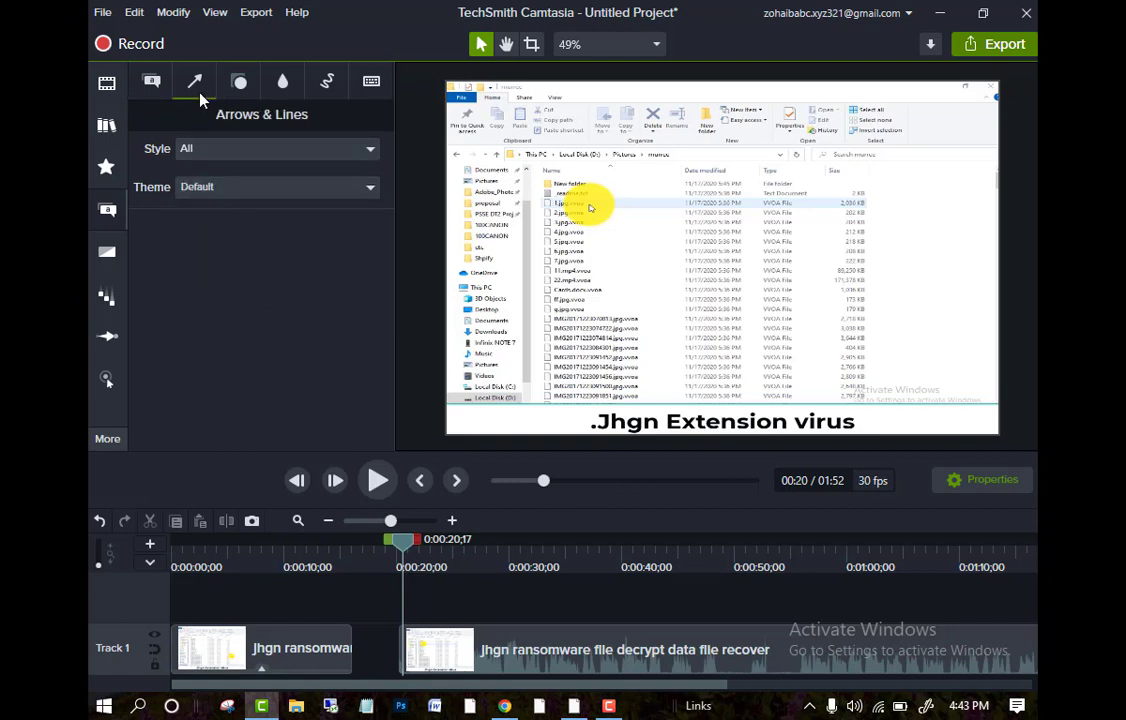
pyautogui.click(153, 83)
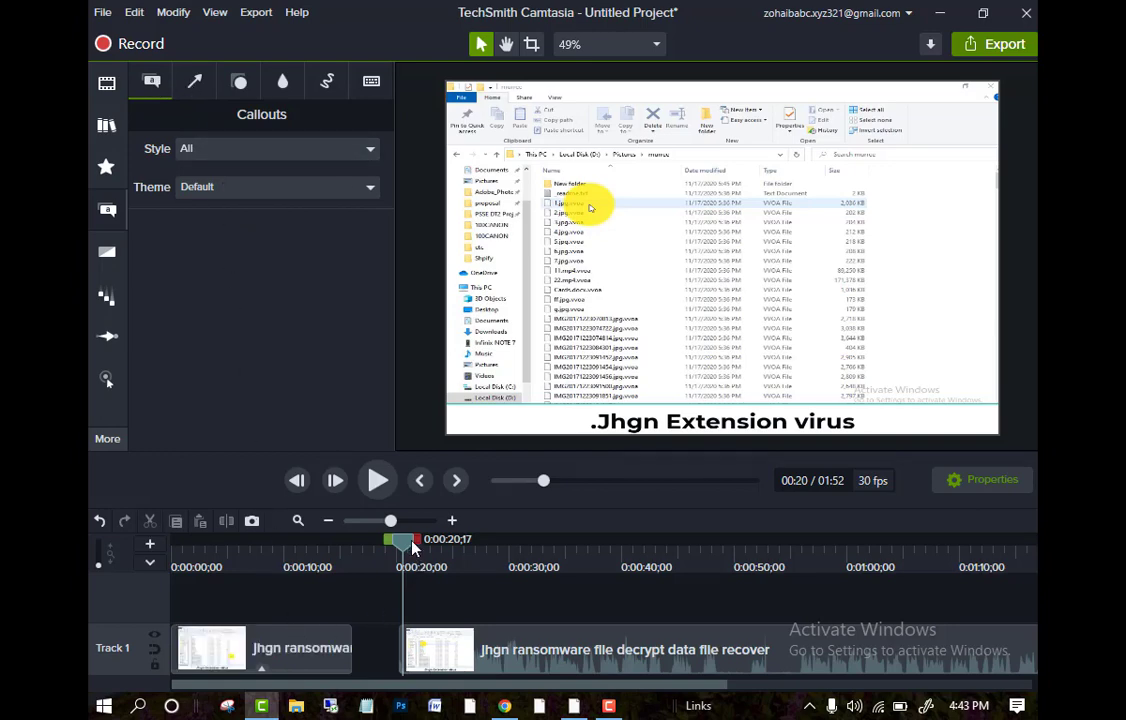
pyautogui.click(543, 595)
pyautogui.moveTo(493, 606); pyautogui.dragTo(316, 633)
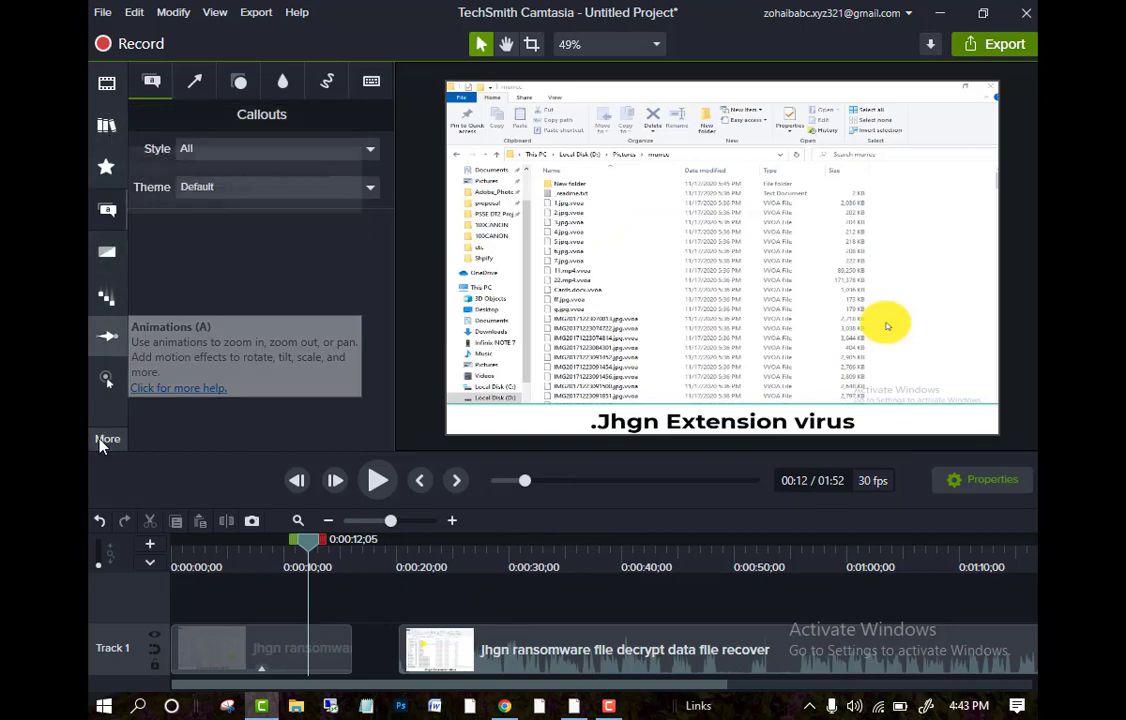
# Step: Show Cursor Effects and nudge the second Track 1 clip right, extending the project to 01:56
pyautogui.click(106, 378)
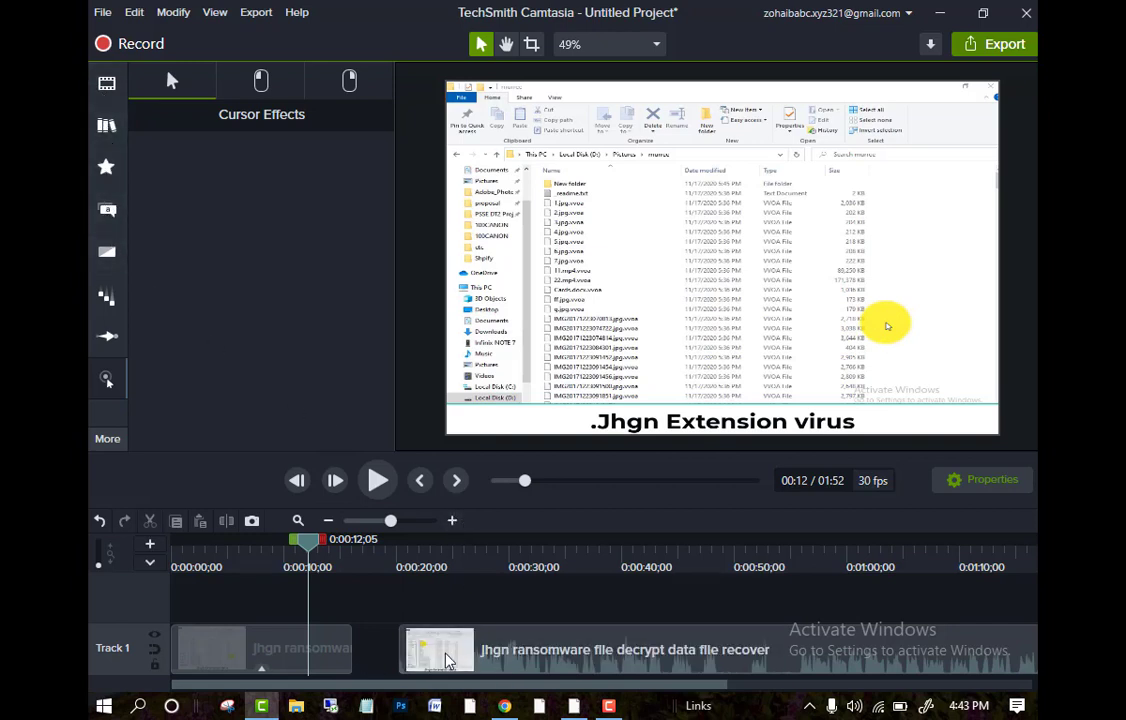
pyautogui.moveTo(420, 650); pyautogui.dragTo(462, 666)
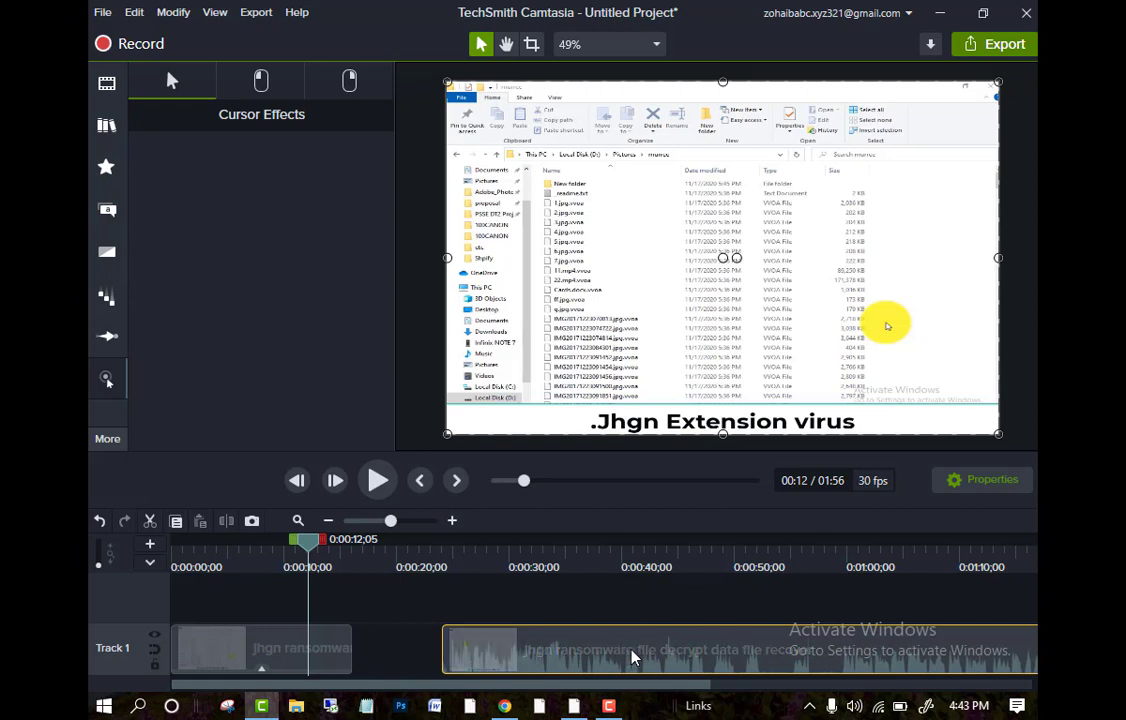
# Step: Scrub to about 41 seconds and spread the Track 1 clips further right, leaving gaps
pyautogui.moveTo(308, 545); pyautogui.dragTo(553, 585)
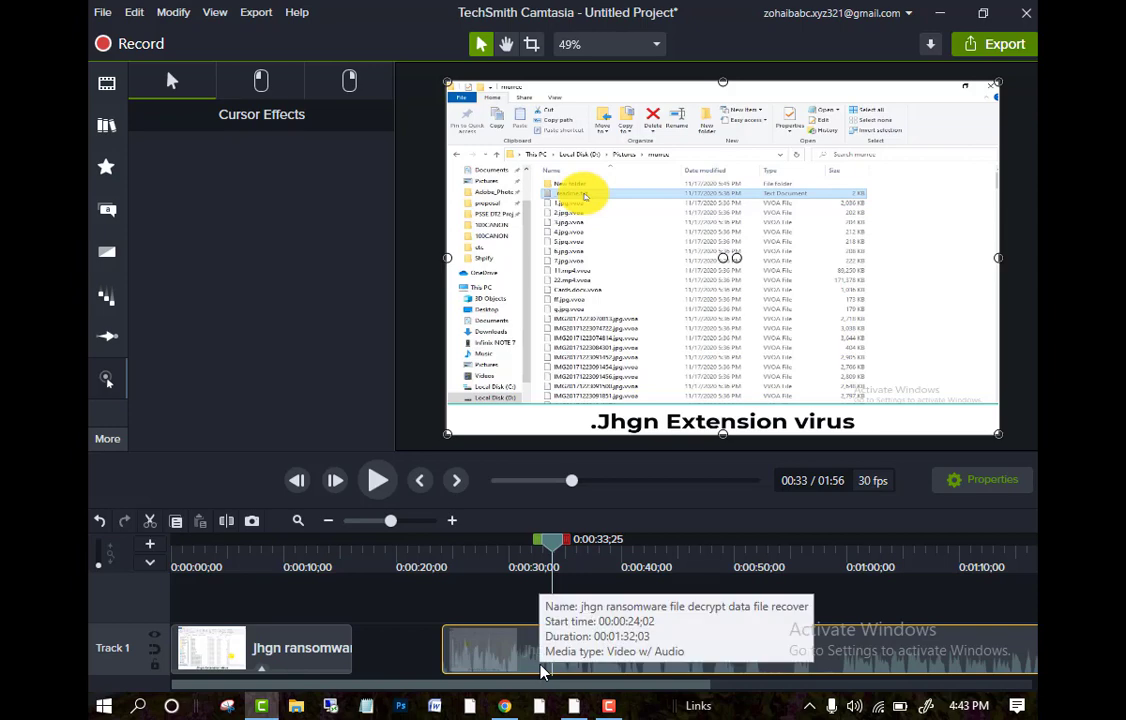
pyautogui.moveTo(641, 660); pyautogui.dragTo(820, 659)
pyautogui.moveTo(500, 655); pyautogui.dragTo(513, 655)
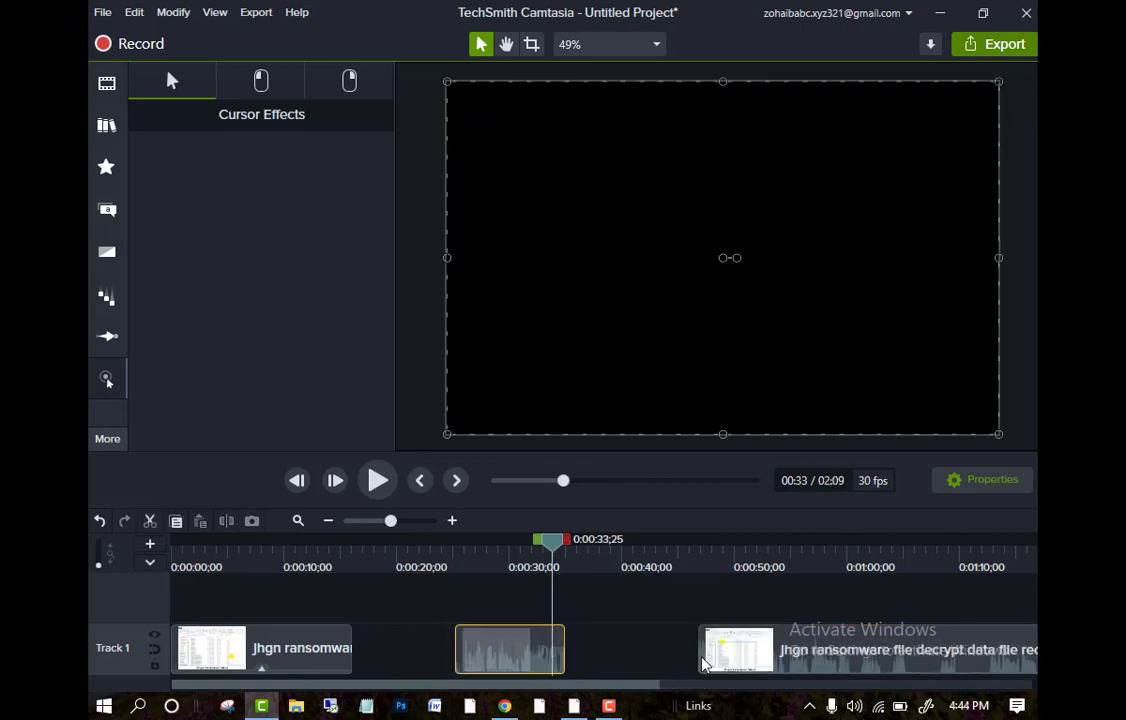
pyautogui.moveTo(713, 662); pyautogui.dragTo(703, 655)
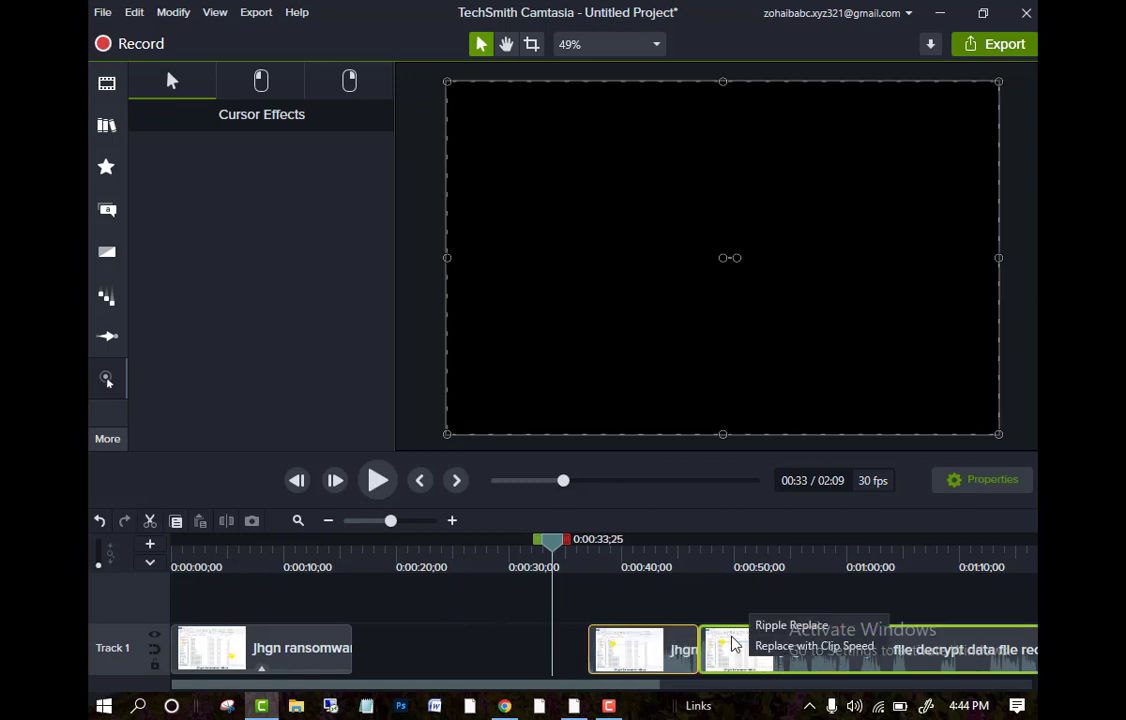
pyautogui.moveTo(778, 648); pyautogui.dragTo(1030, 650)
pyautogui.moveTo(673, 662); pyautogui.dragTo(930, 667)
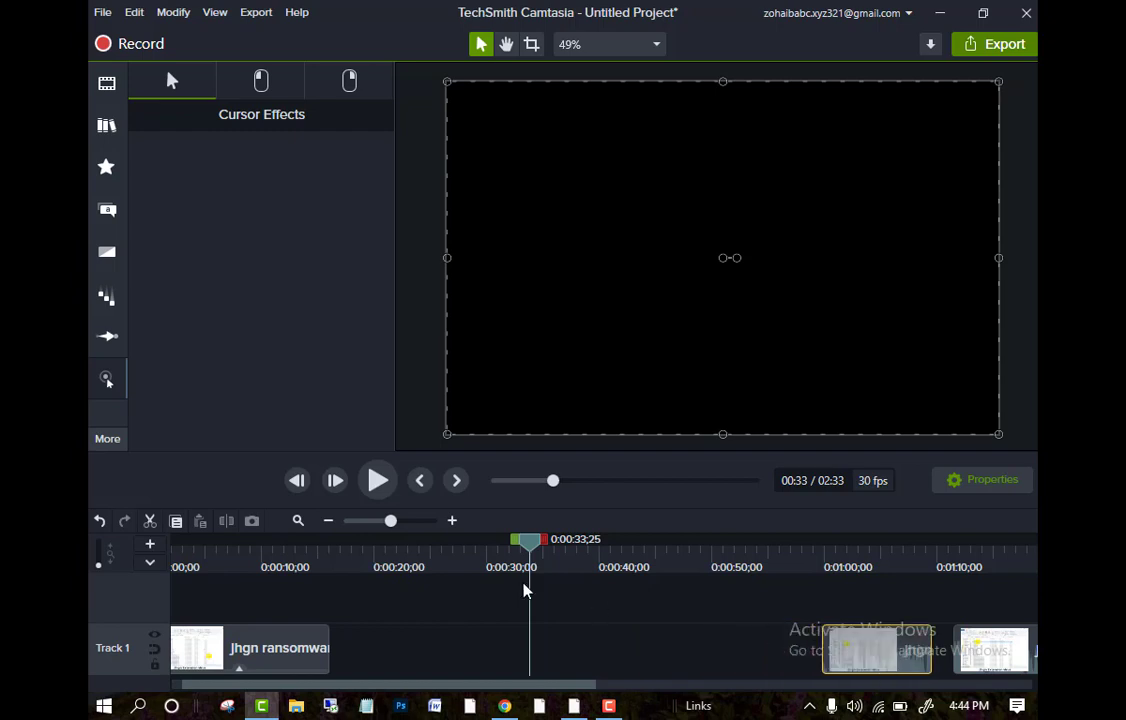
# Step: Shift the long clip later on Track 1 and extend the end of the small clip
pyautogui.click(328, 521)
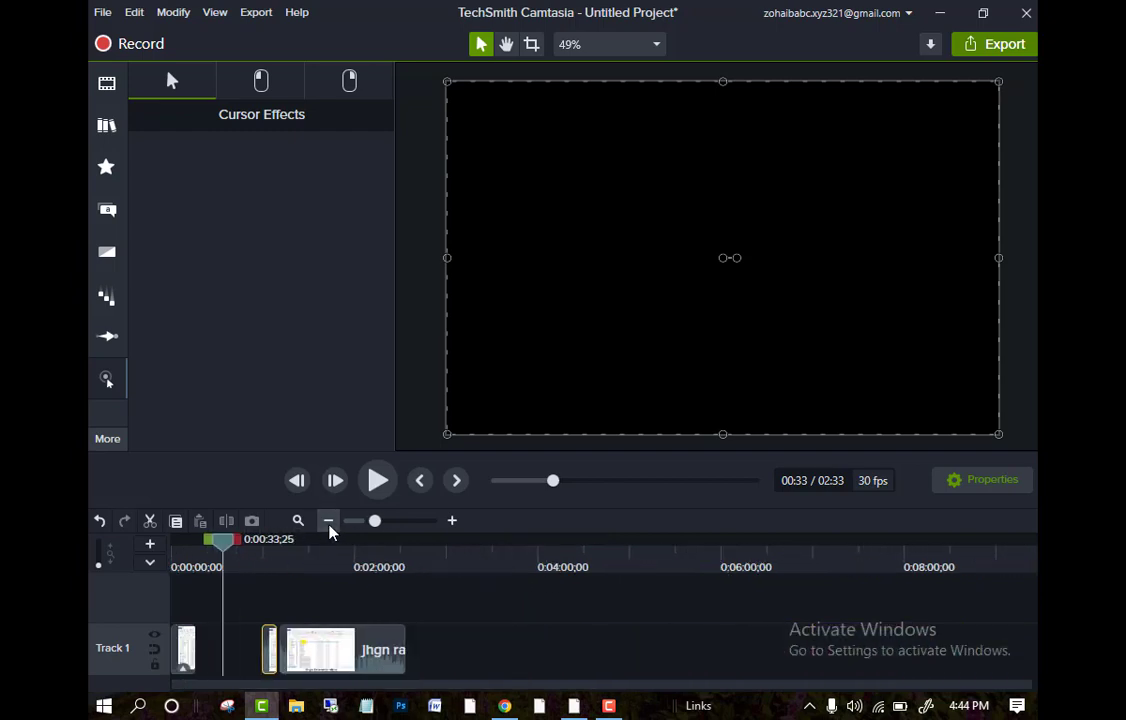
pyautogui.click(452, 520)
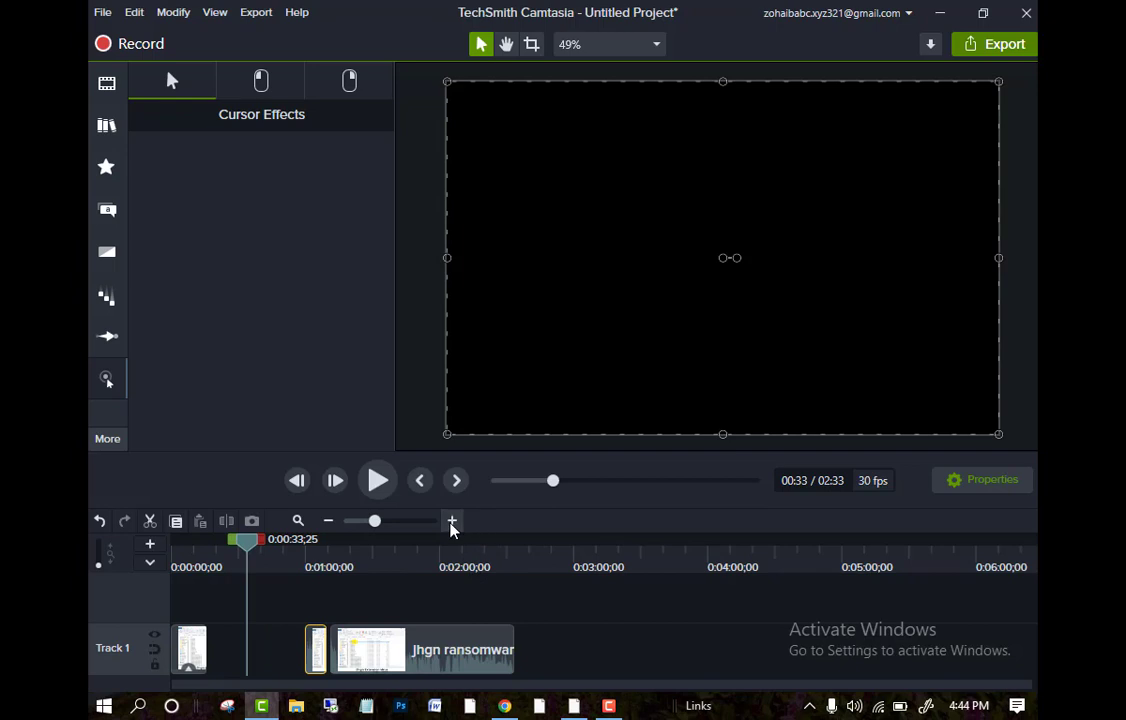
pyautogui.click(452, 520)
pyautogui.moveTo(614, 656); pyautogui.dragTo(734, 654)
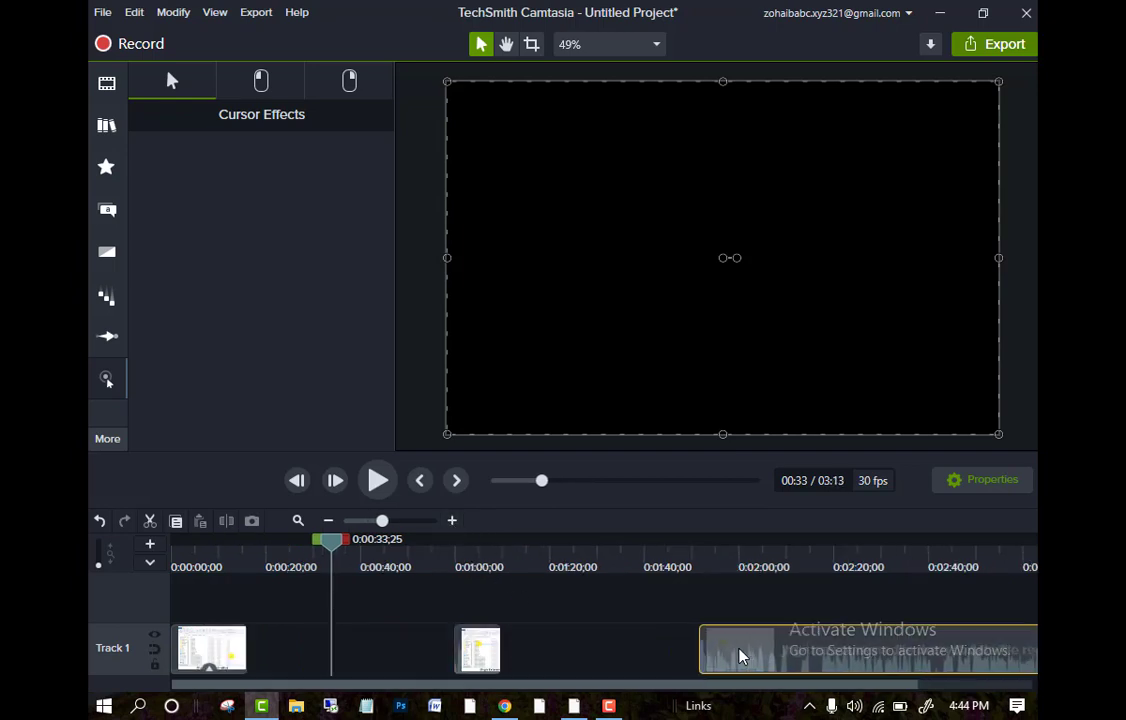
pyautogui.moveTo(500, 655); pyautogui.dragTo(628, 658)
# Step: Move the long clip via Track 2 back onto Track 1 with the short clip right after it (01:55)
pyautogui.click(866, 666)
pyautogui.moveTo(866, 666); pyautogui.dragTo(302, 628)
pyautogui.moveTo(375, 660); pyautogui.dragTo(460, 631)
pyautogui.click(672, 665)
pyautogui.moveTo(672, 665); pyautogui.dragTo(867, 659)
pyautogui.moveTo(528, 612); pyautogui.dragTo(506, 678)
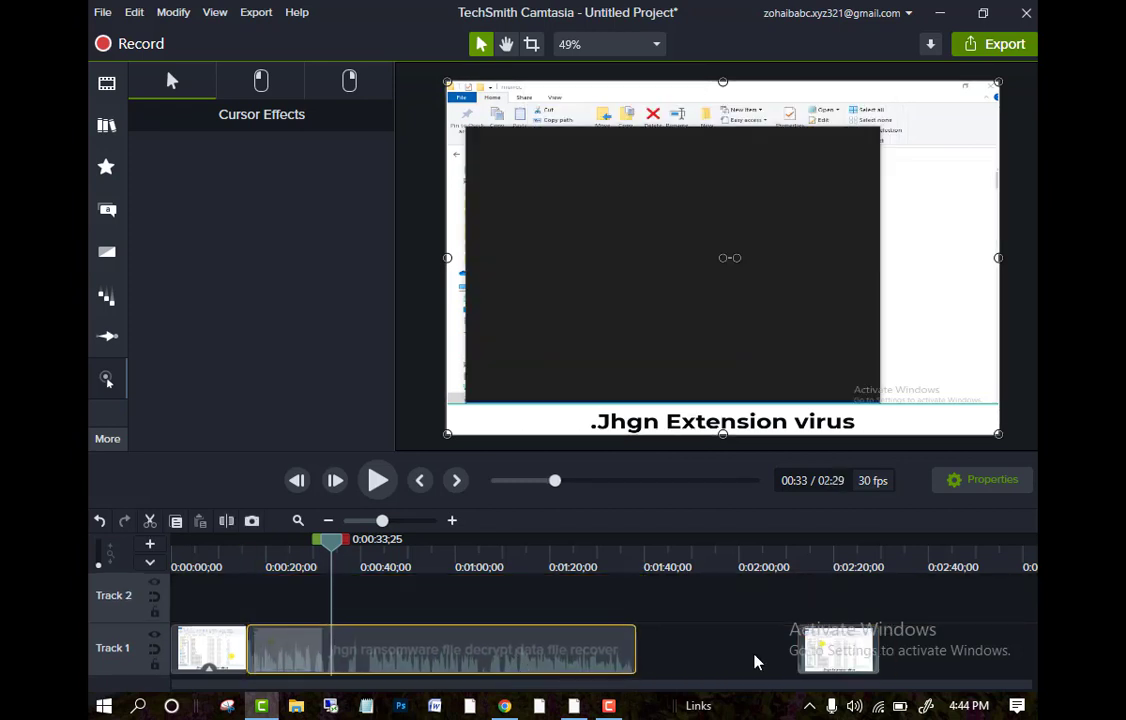
pyautogui.moveTo(820, 658); pyautogui.dragTo(655, 678)
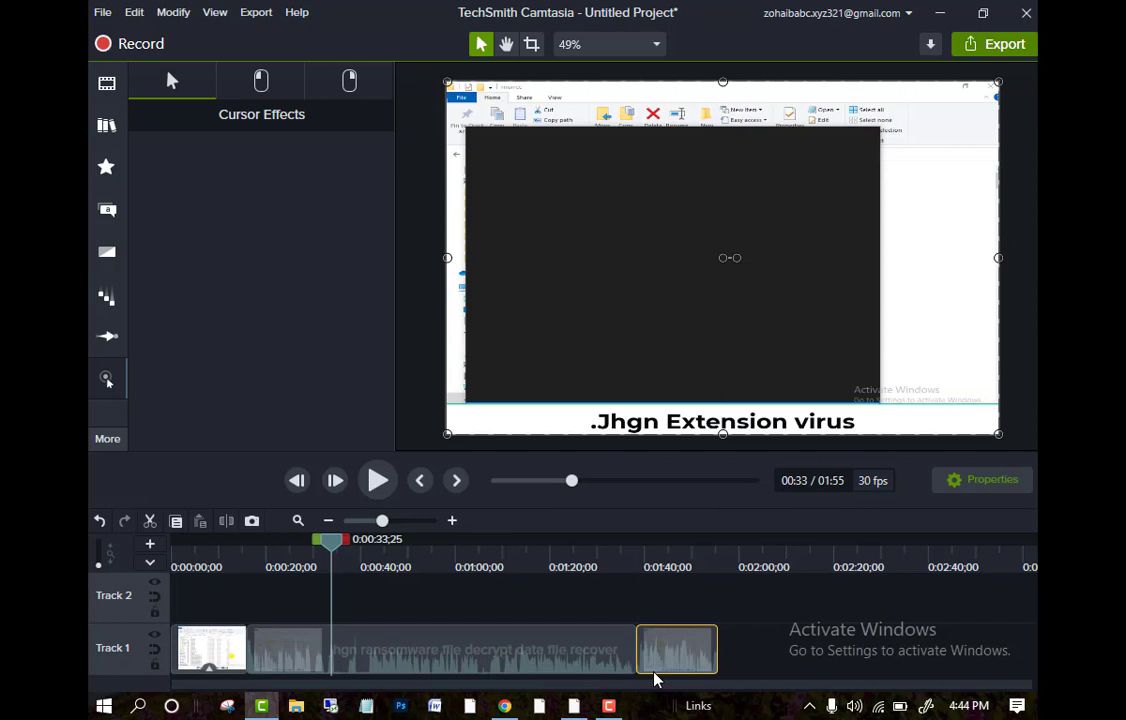
# Step: Start an Export > Local File production, keeping MP4 - Smart Player
pyautogui.click(995, 44)
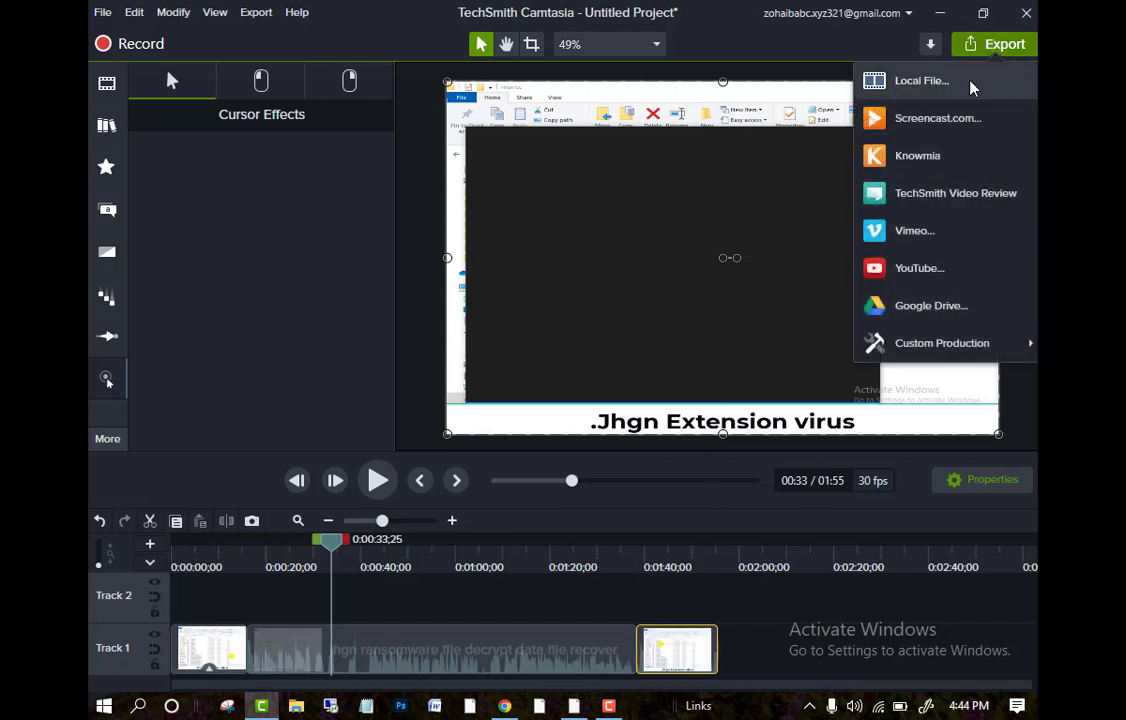
pyautogui.click(965, 84)
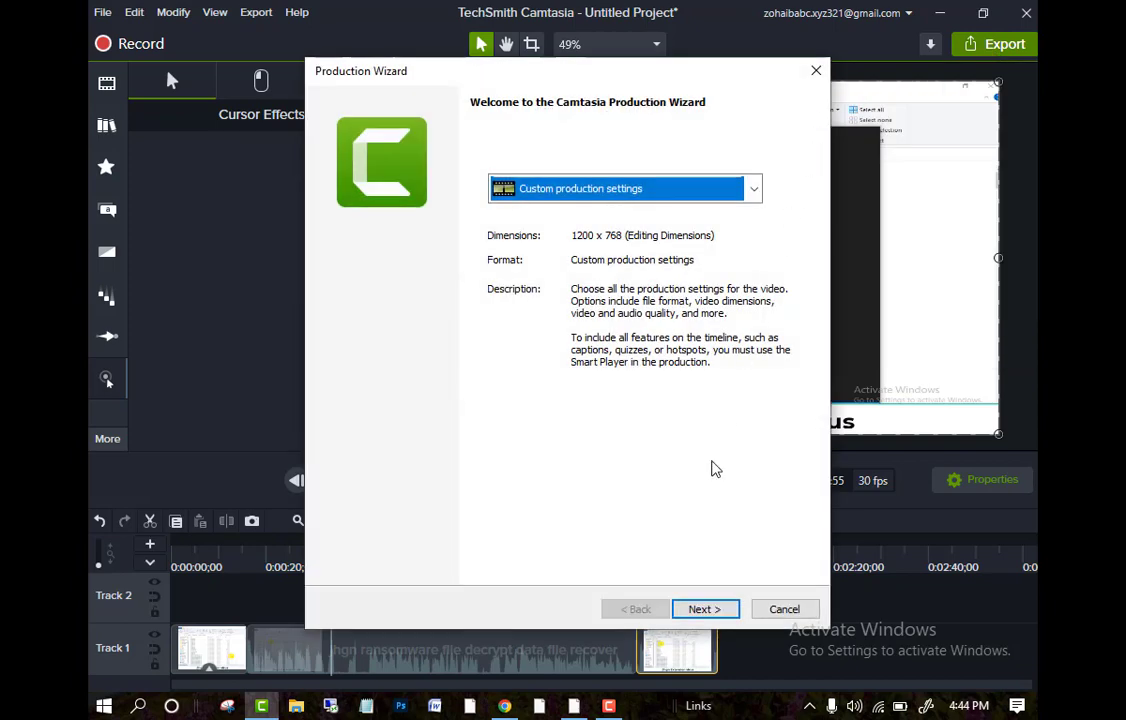
pyautogui.click(703, 610)
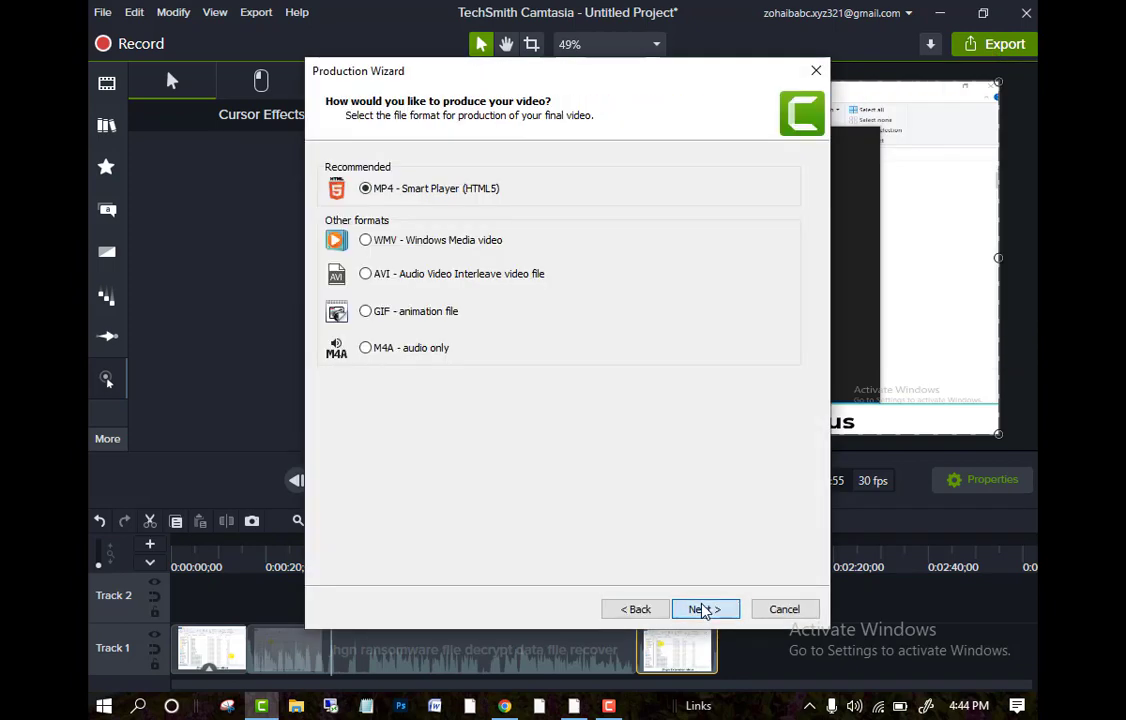
pyautogui.click(704, 610)
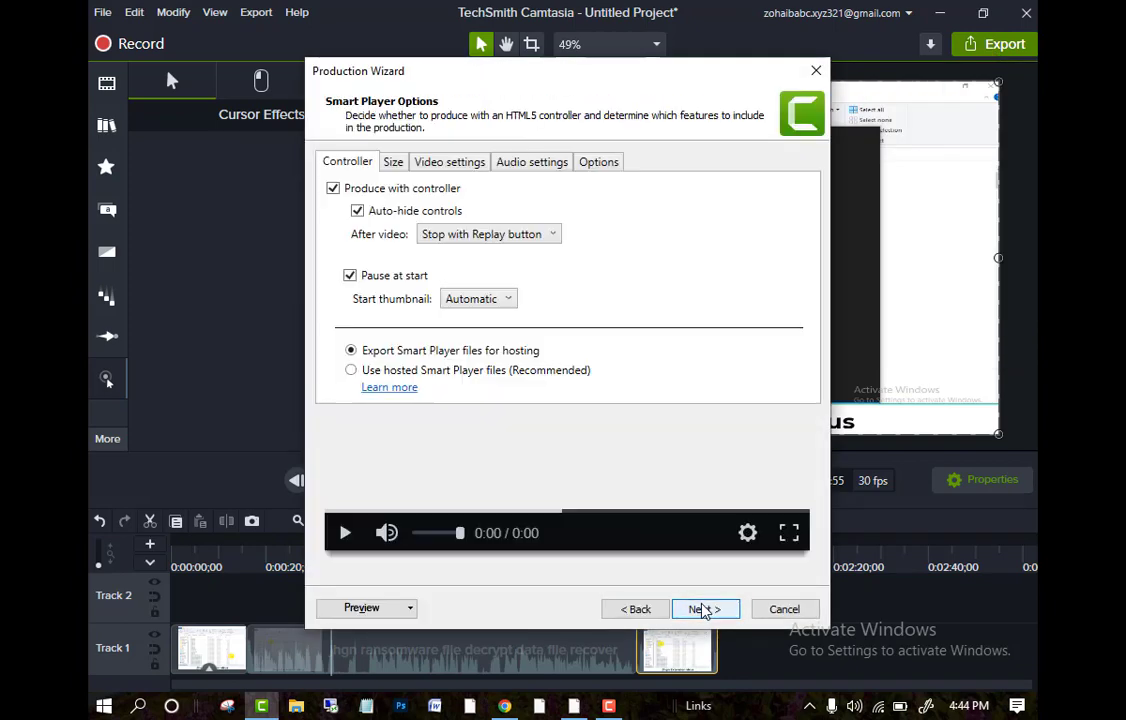
# Step: Review the Size, Video (60% quality), Audio (128 kbps) and Options tabs, then continue to Video Options
pyautogui.click(393, 161)
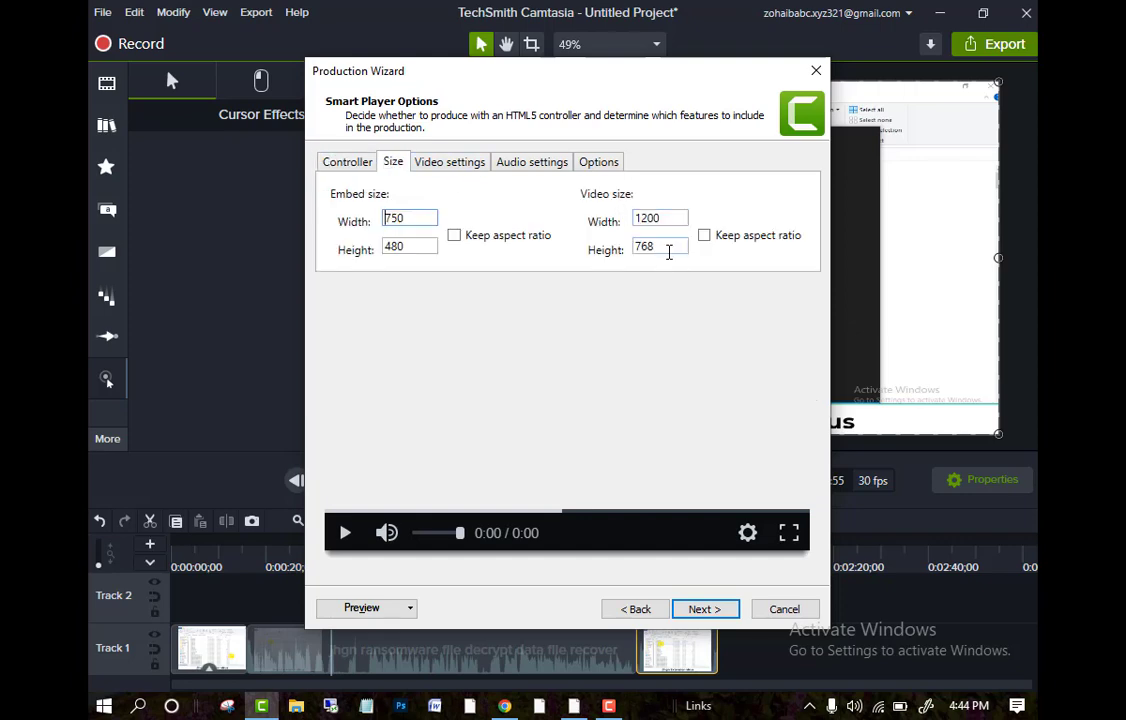
pyautogui.click(441, 164)
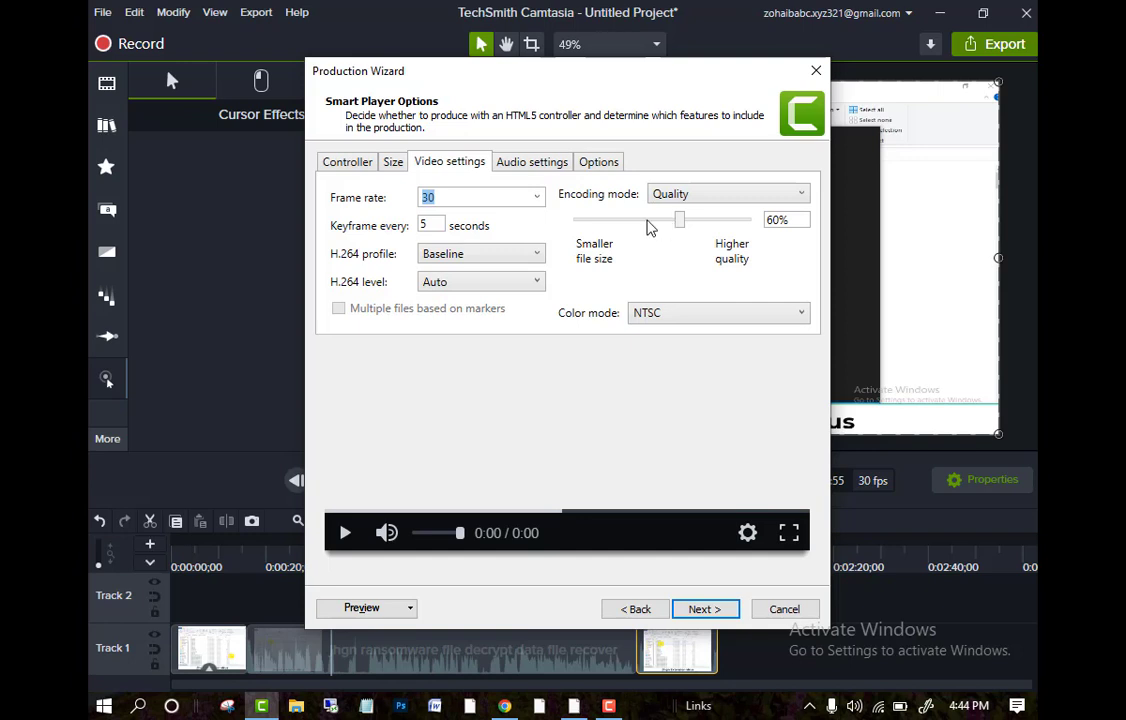
pyautogui.click(545, 166)
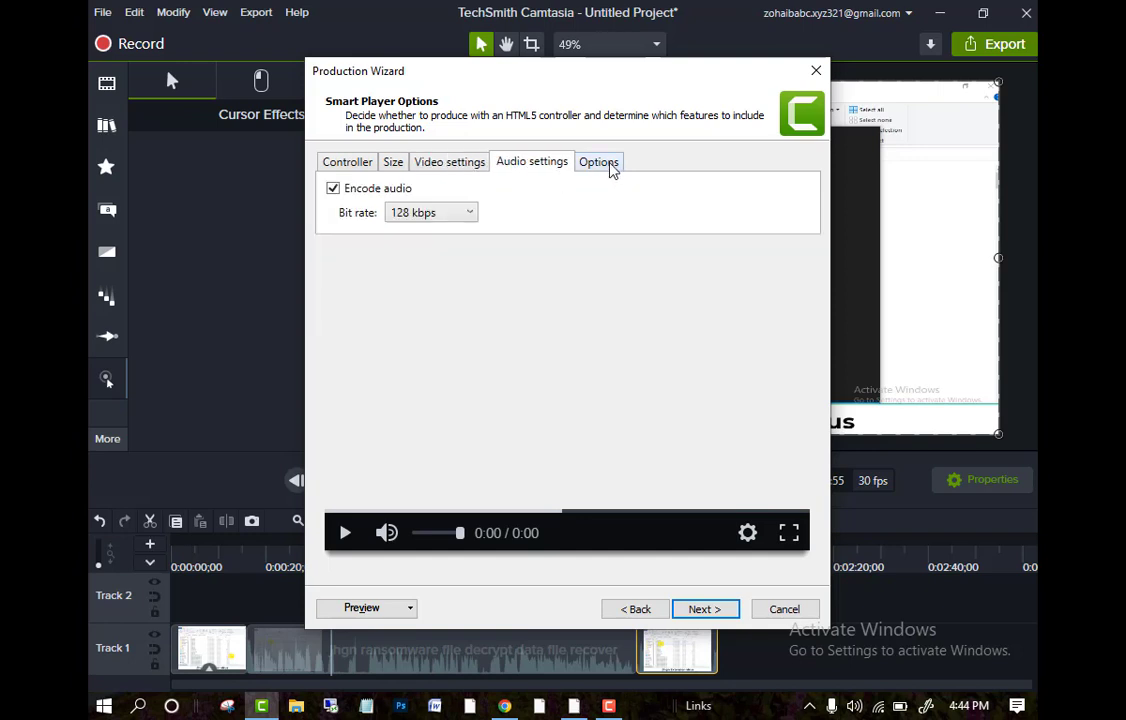
pyautogui.click(600, 164)
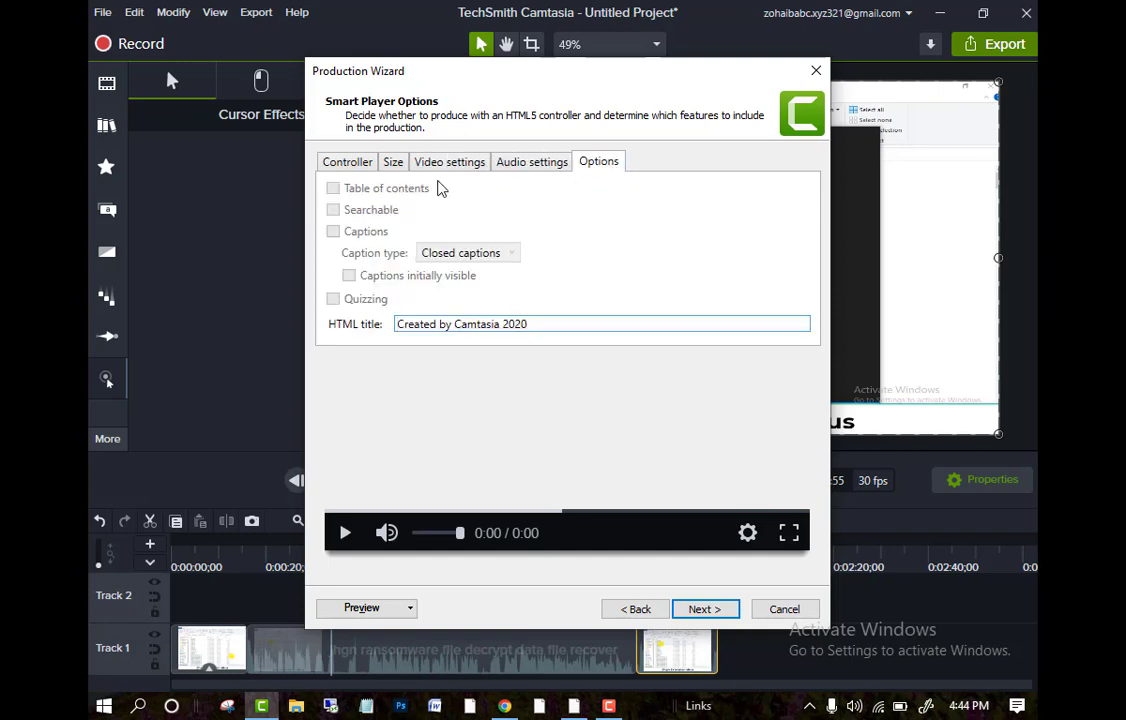
pyautogui.click(392, 162)
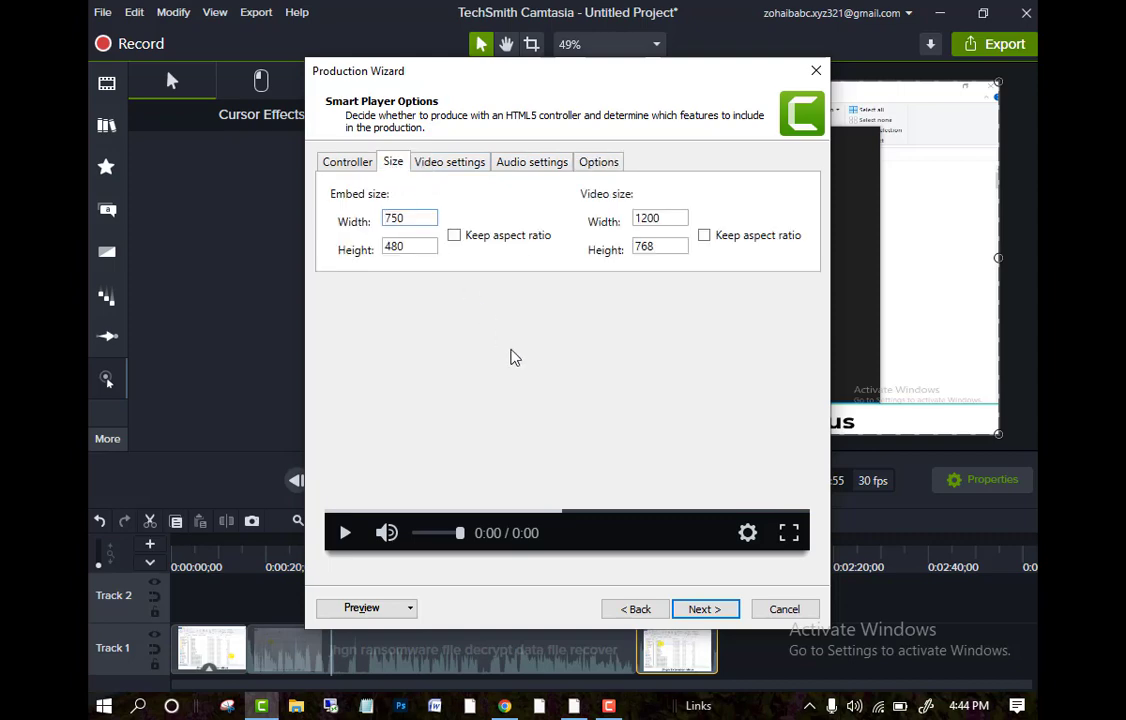
pyautogui.click(738, 610)
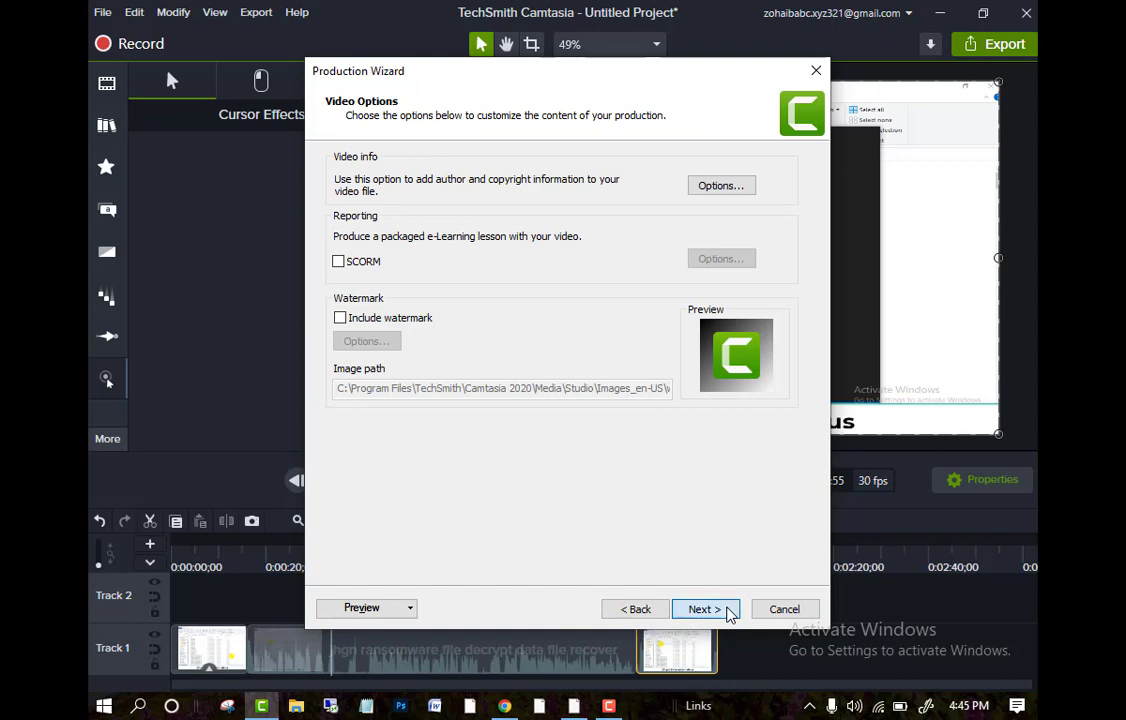
# Step: Advance past Video Options to the Produce Video page for 'Untitled Project' with its MP4 and player files
pyautogui.click(728, 610)
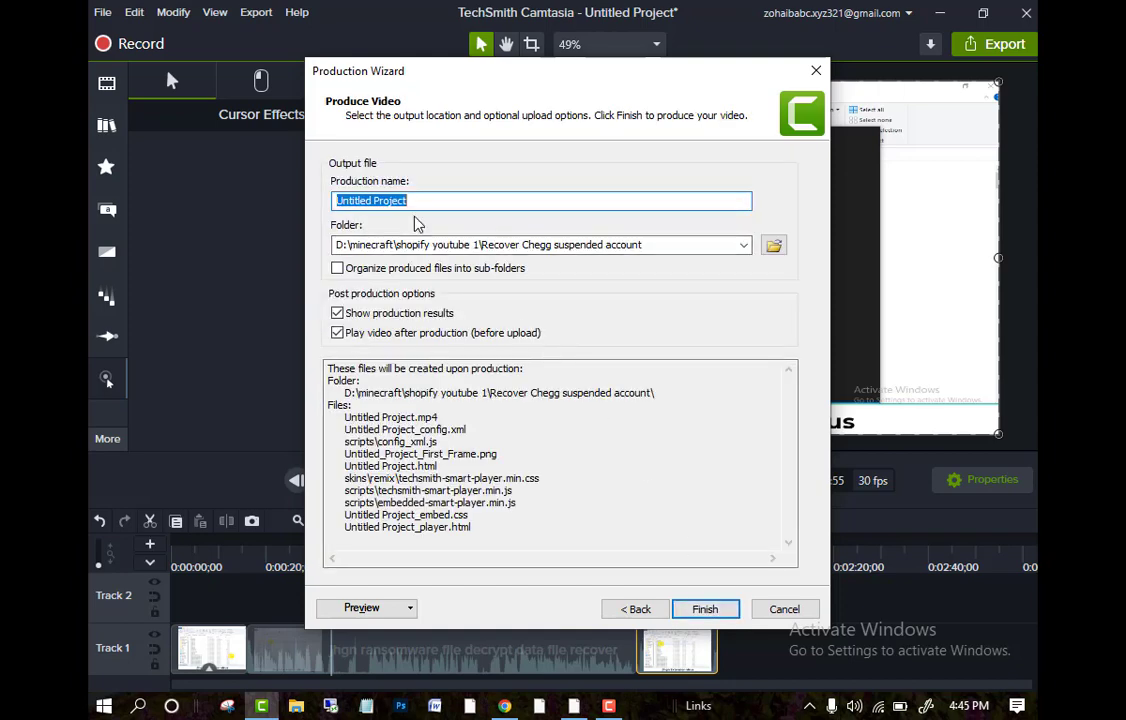